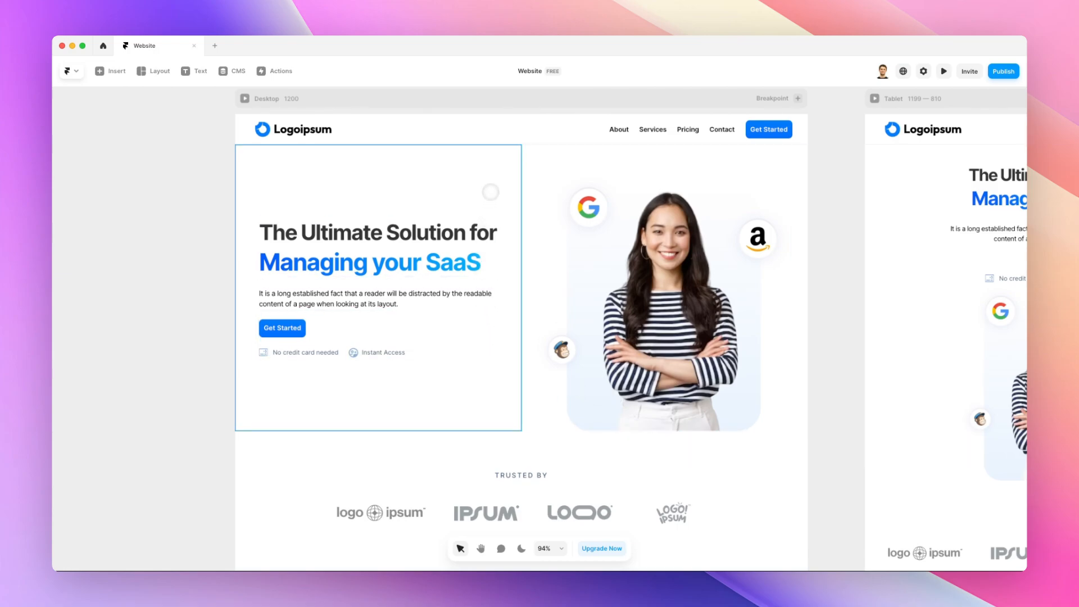
scroll(563, 166, "down", 2)
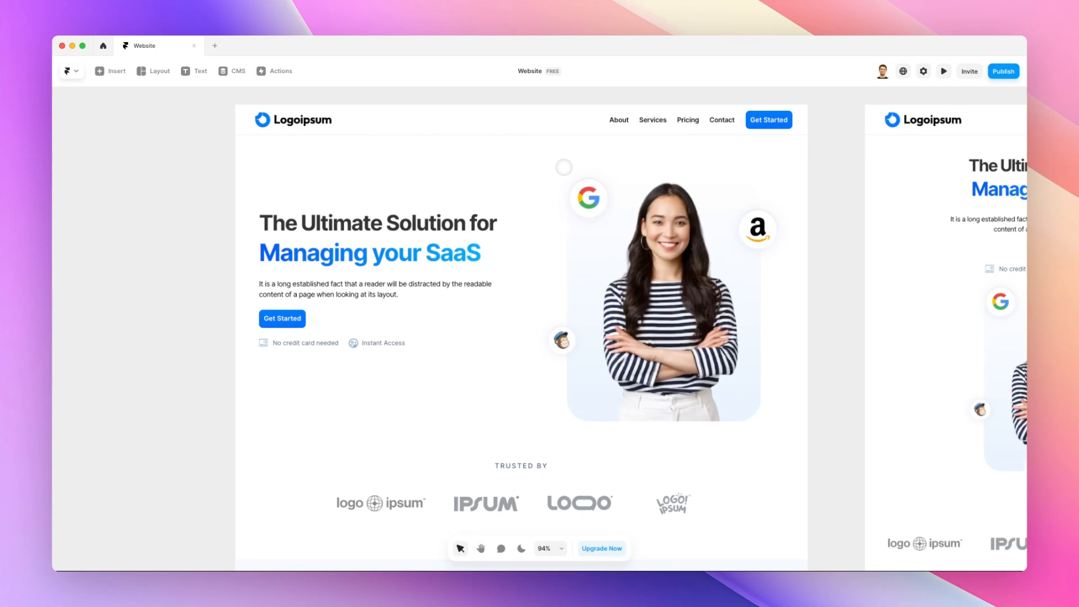
scroll(564, 167, "down", 10)
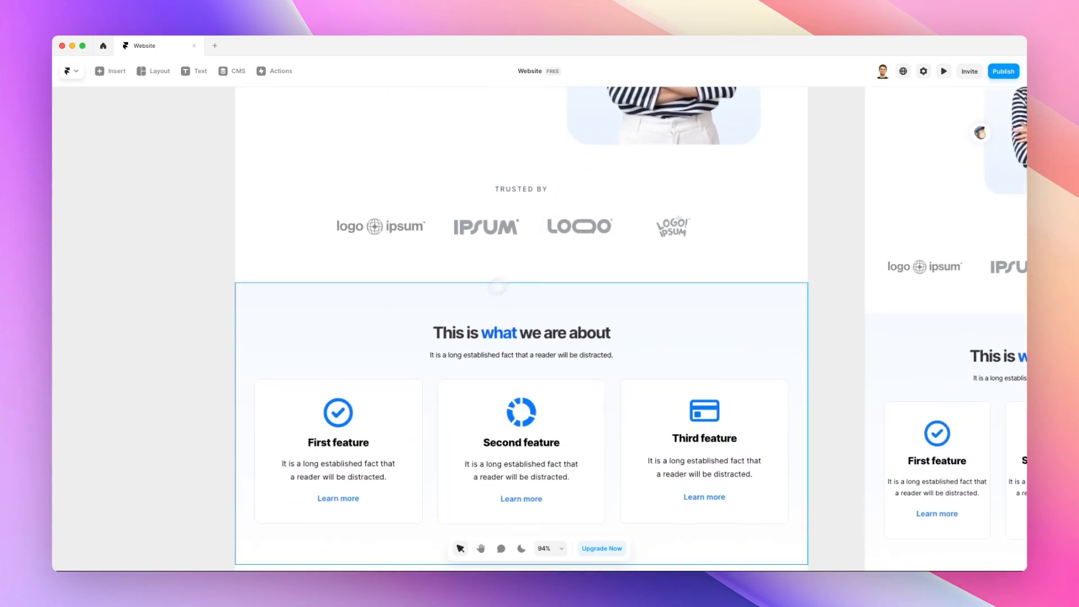
scroll(490, 293, "down", 4)
scroll(606, 371, "up", 14)
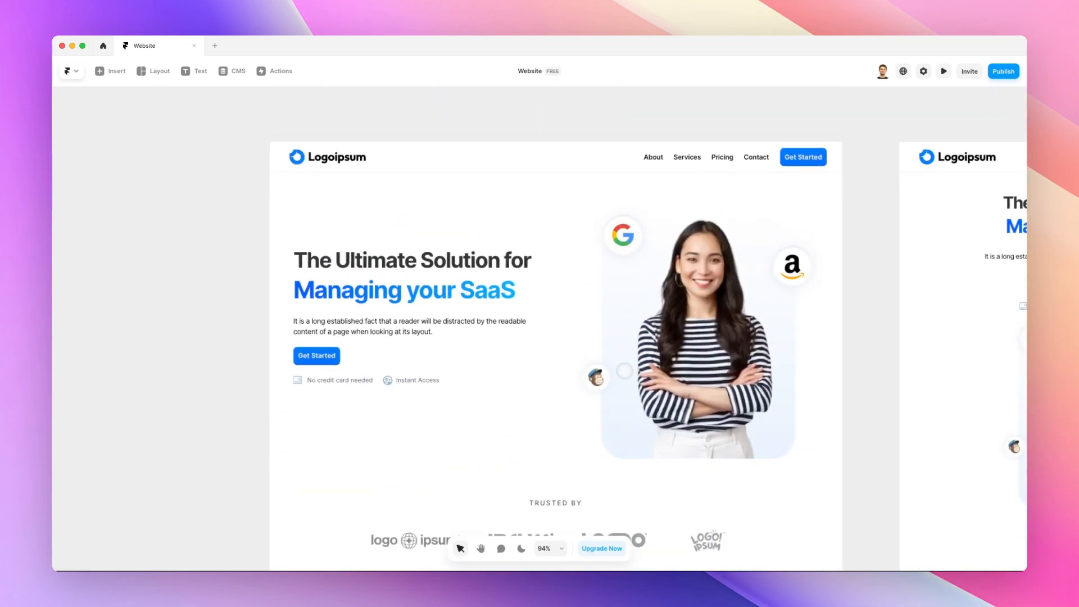
scroll(242, 281, "down", 1)
Add a text layer containing the party popper emoji on the empty canvas beside the Desktop breakpoint
key("super+.")
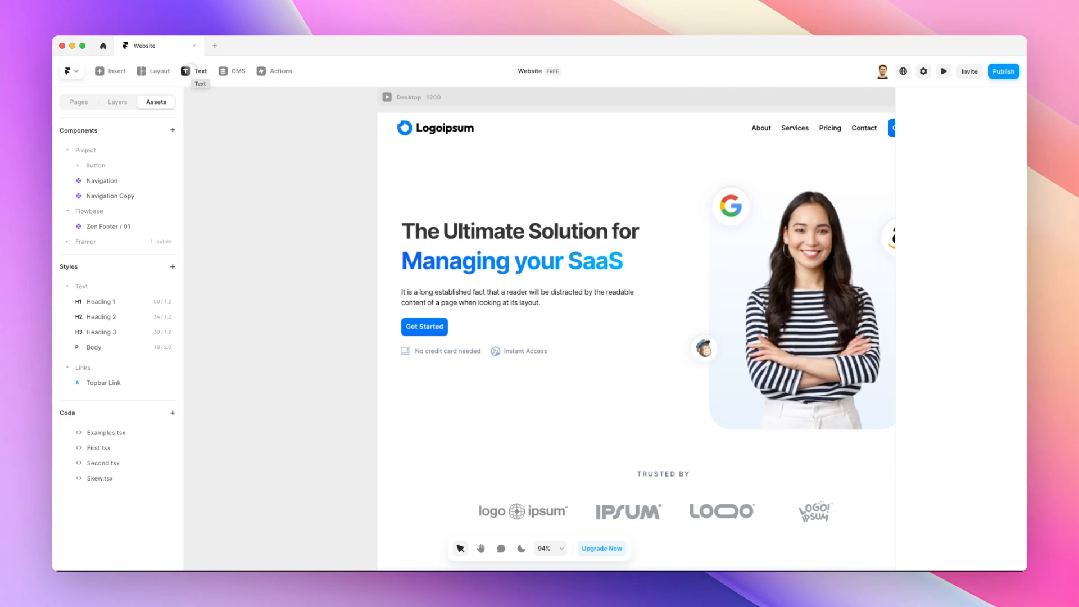
left_click(193, 71)
scroll(309, 181, "left", 2)
left_click(260, 217)
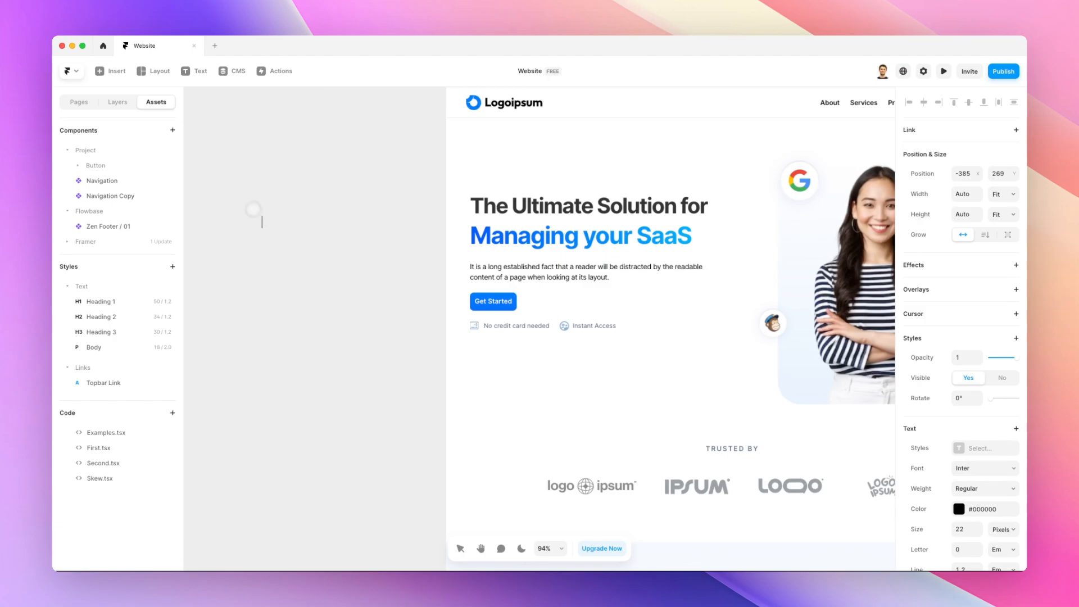
scroll(260, 217, "up", 5)
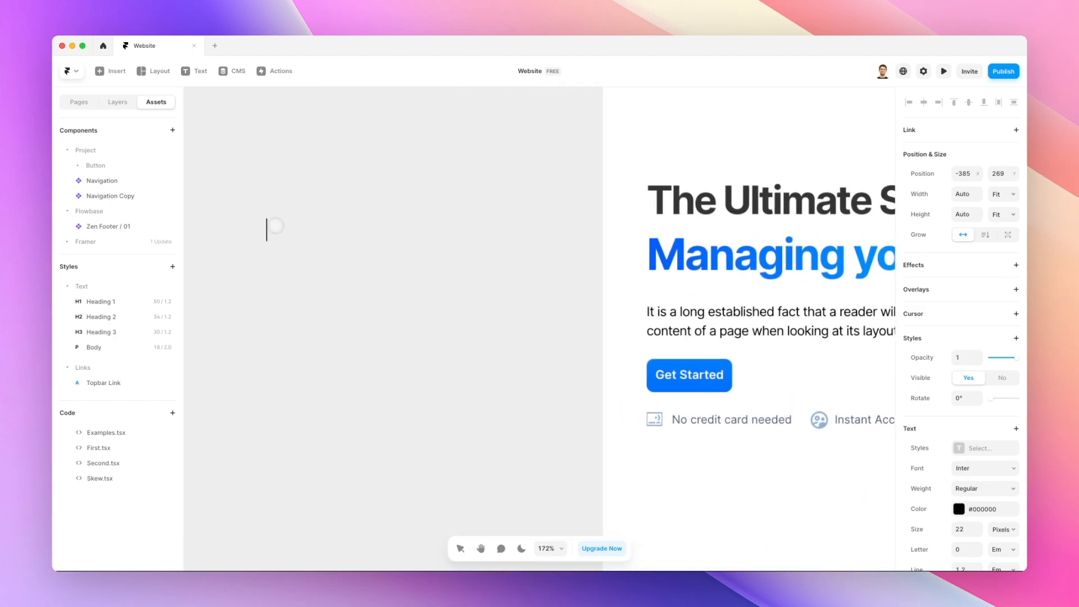
key("ctrl+super+space")
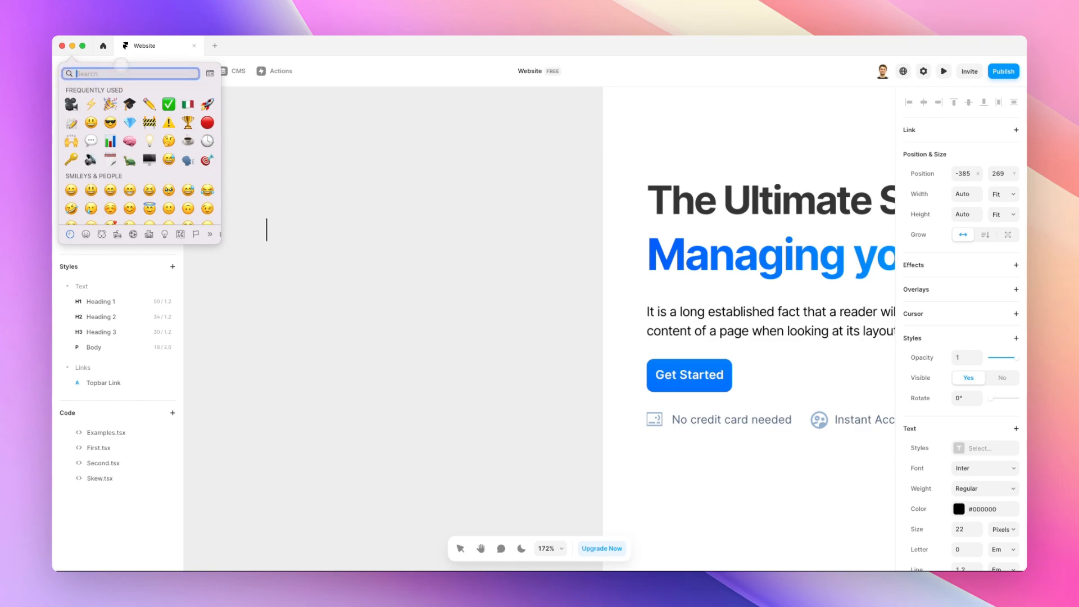
left_click(110, 105)
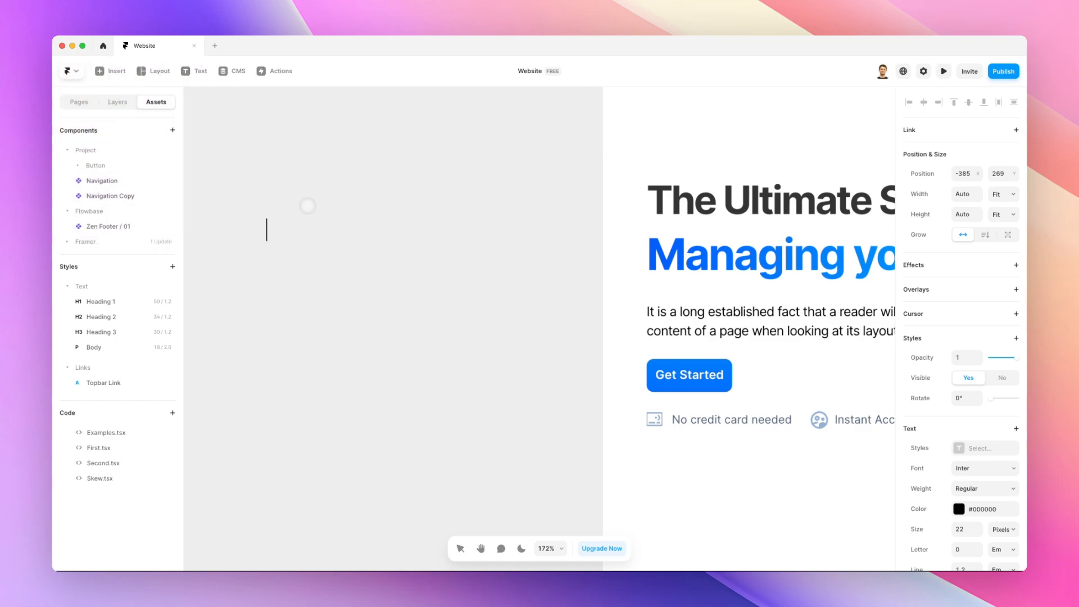
key("Escape")
Set the party popper text layer's font size to 37 pixels
scroll(314, 206, "left", 3)
scroll(400, 216, "up", 3)
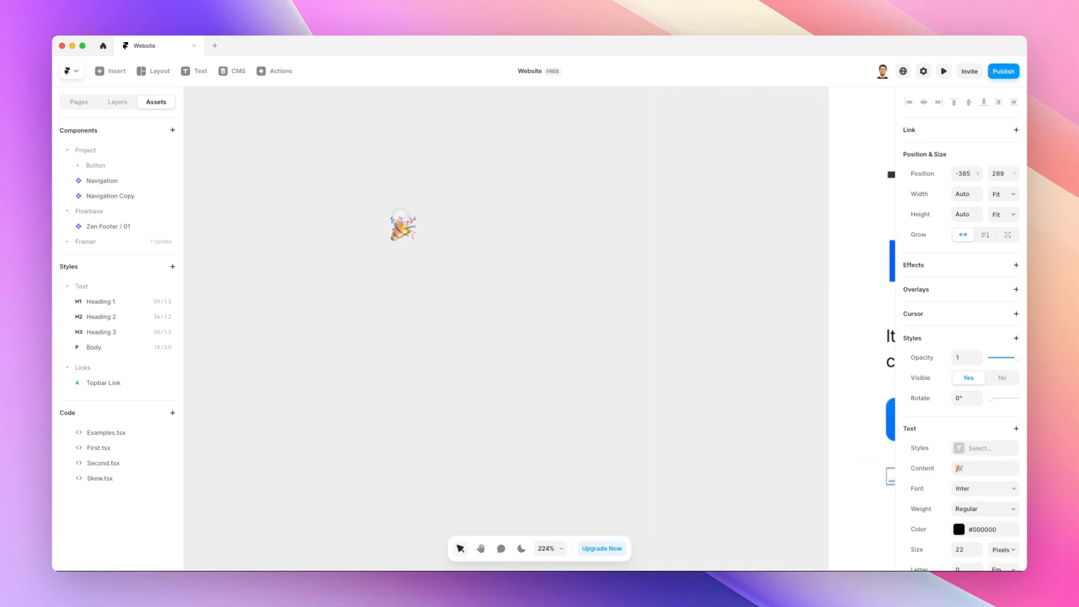
scroll(400, 215, "up", 1)
scroll(400, 224, "down", 5)
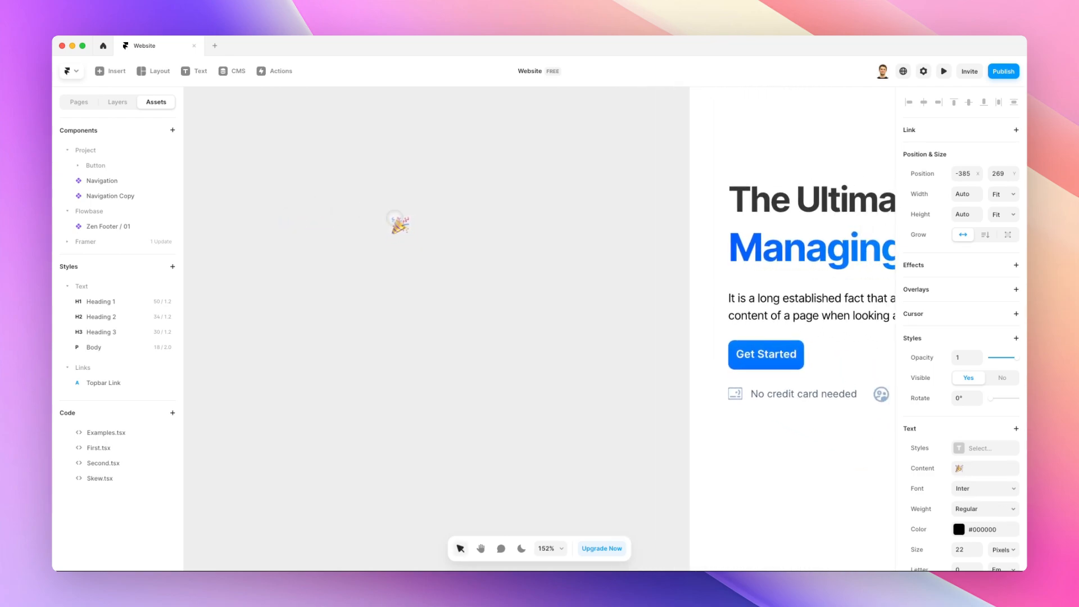
scroll(932, 405, "down", 5)
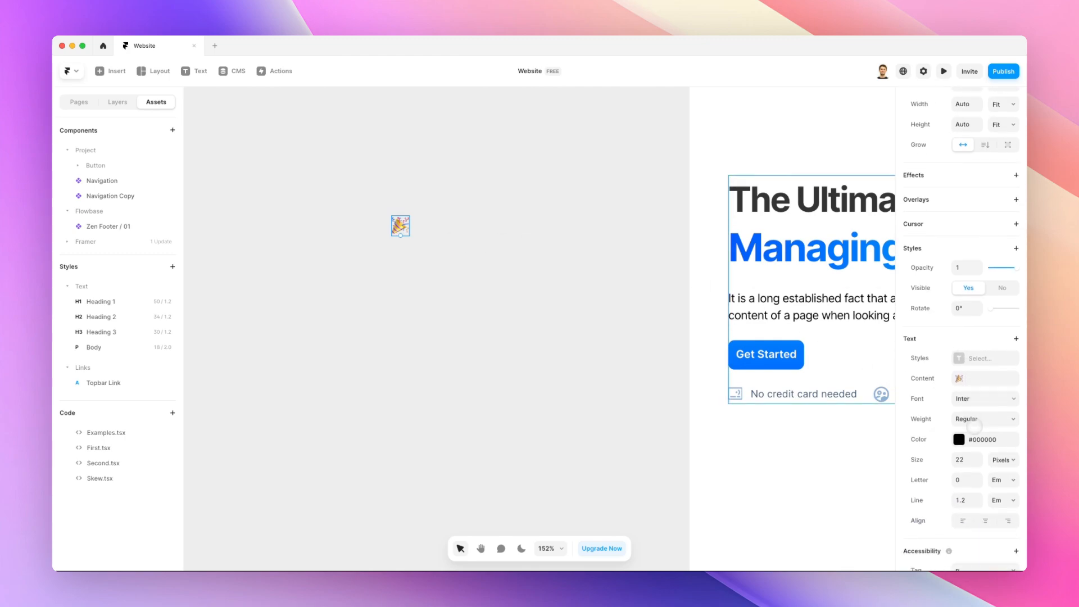
left_click(978, 409)
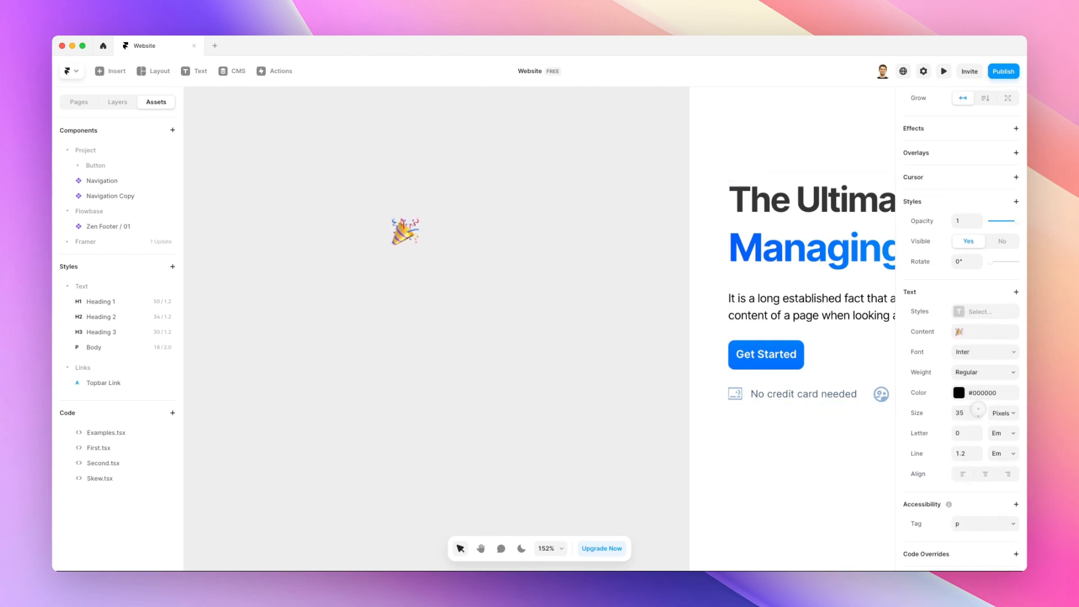
Create a component named Fun Cursor from the party popper text layer
scroll(522, 295, "up", 1)
left_click(401, 266)
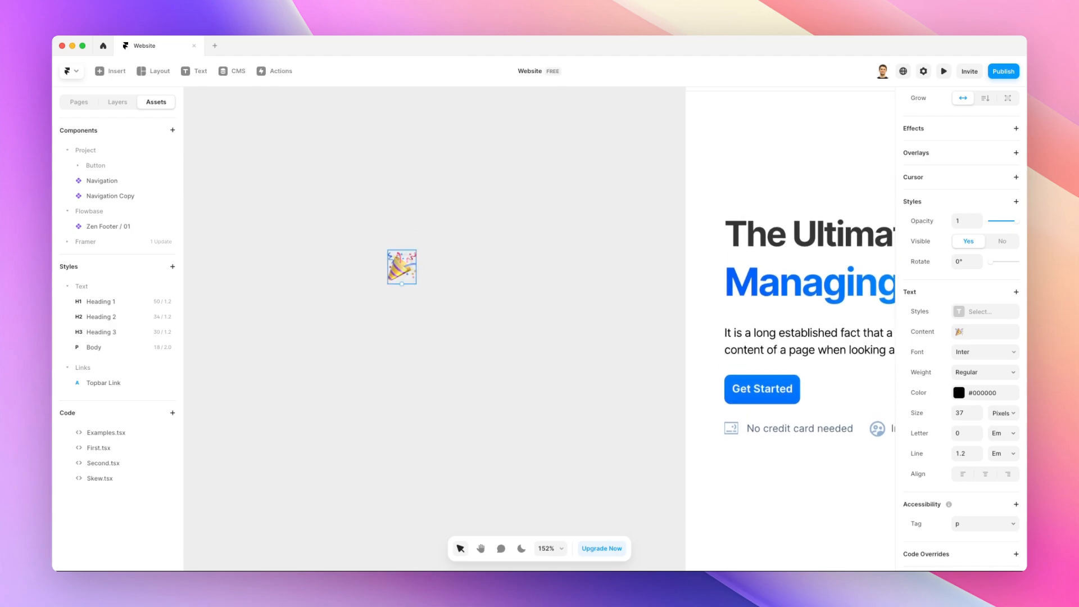
right_click(404, 262)
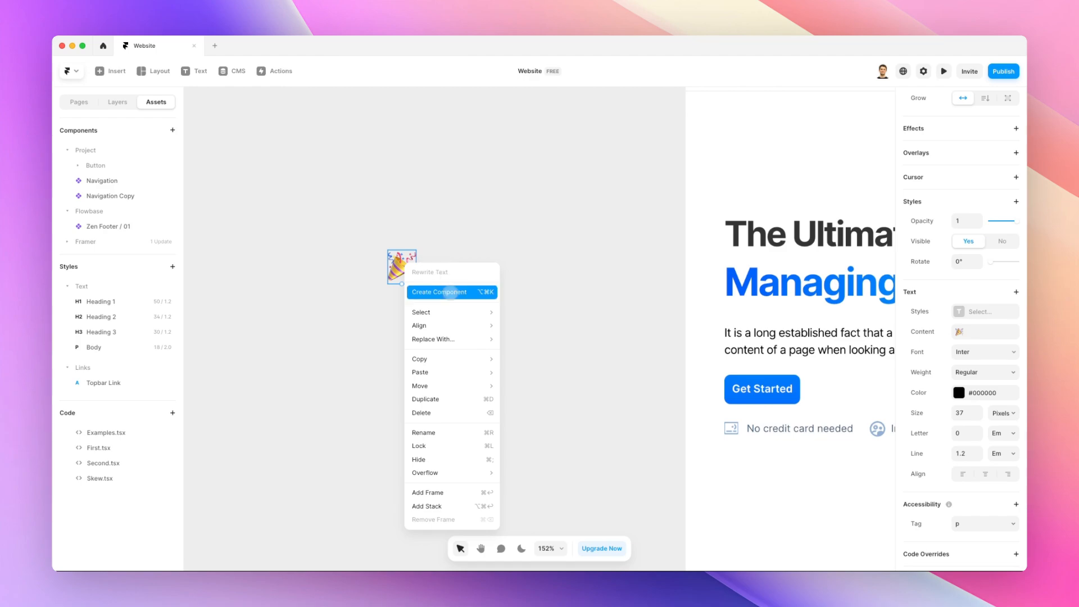
left_click(450, 292)
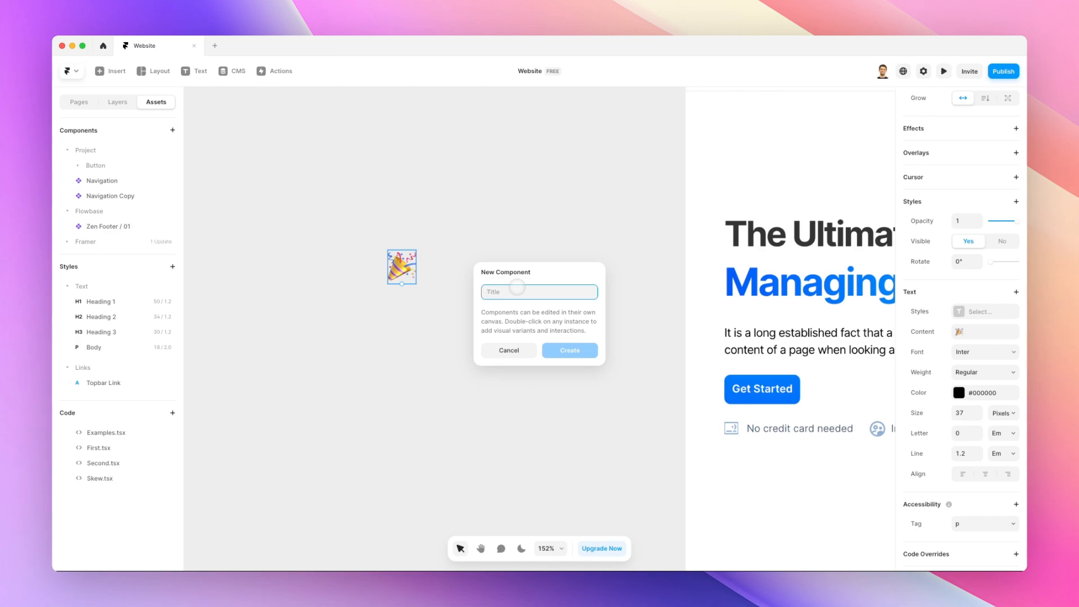
type("Fun Cursor")
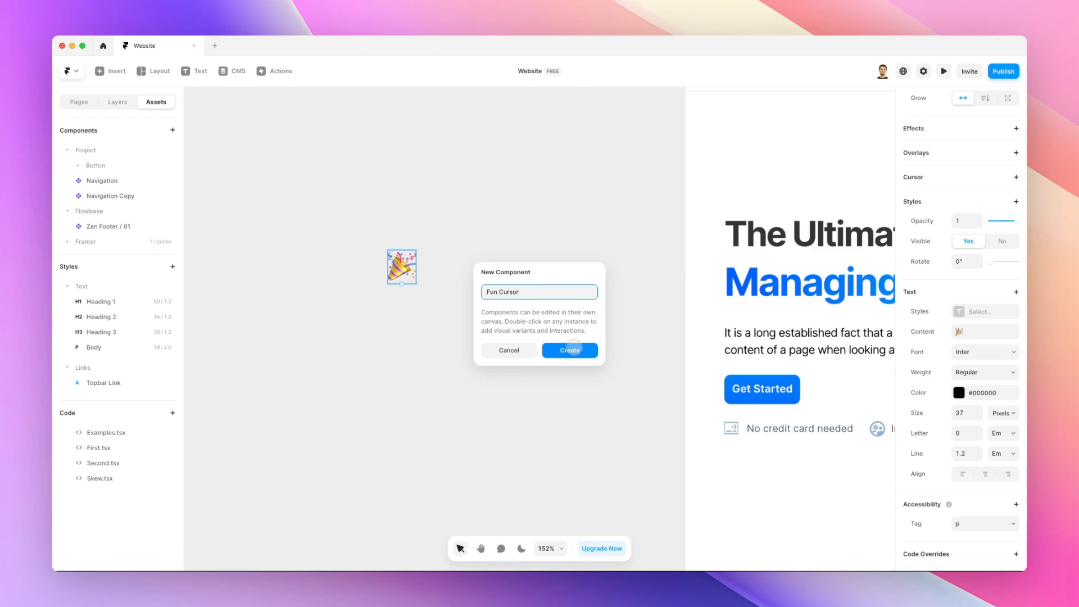
left_click(570, 350)
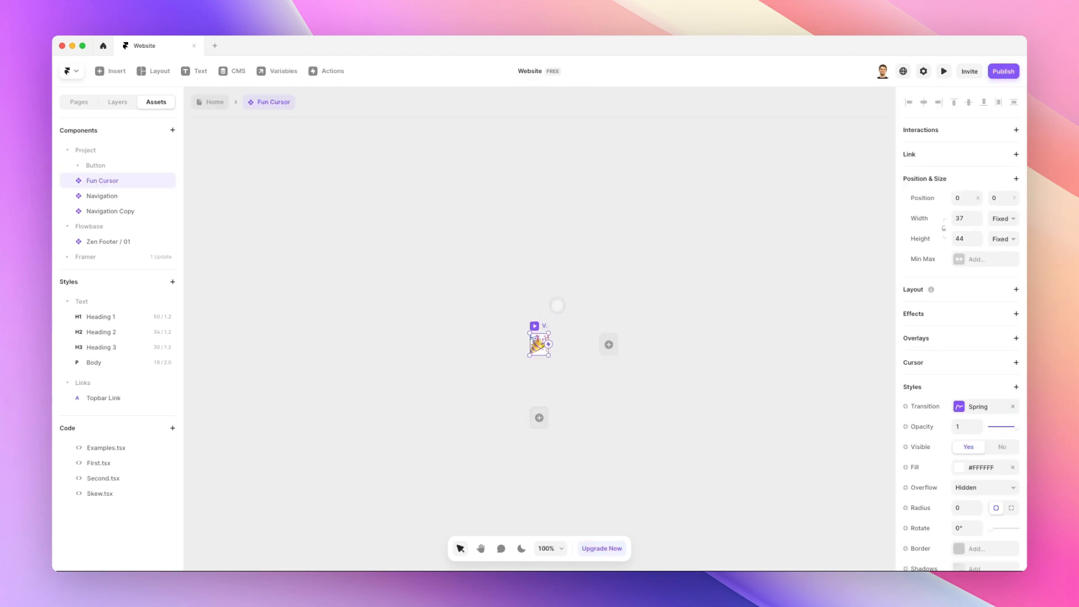
Remove the white fill from the Fun Cursor component's variant frame
left_click(557, 305)
scroll(556, 331, "up", 4)
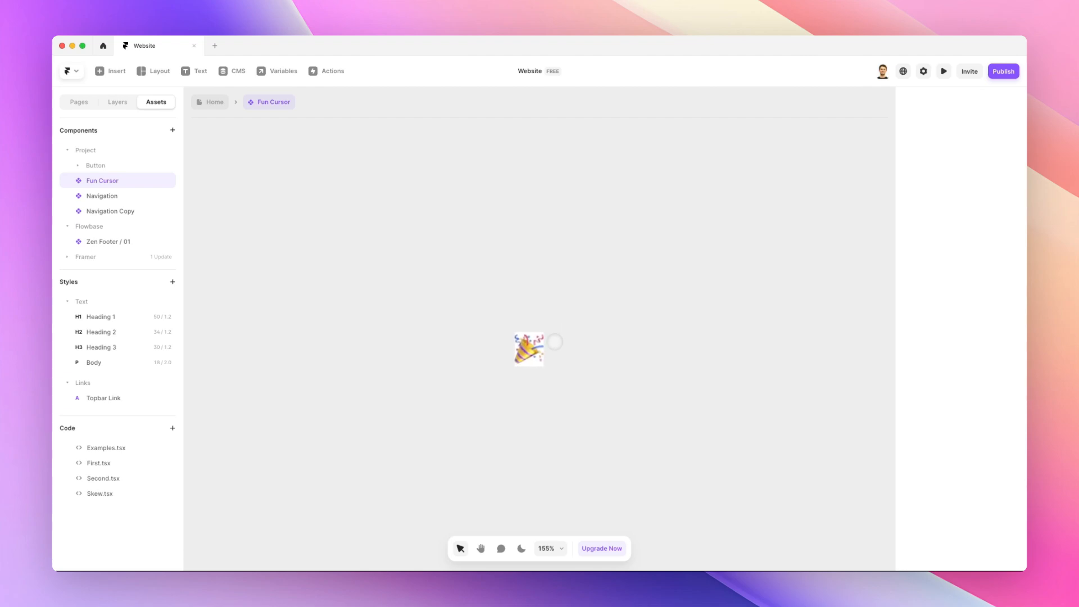
left_click(534, 340)
scroll(534, 337, "up", 5)
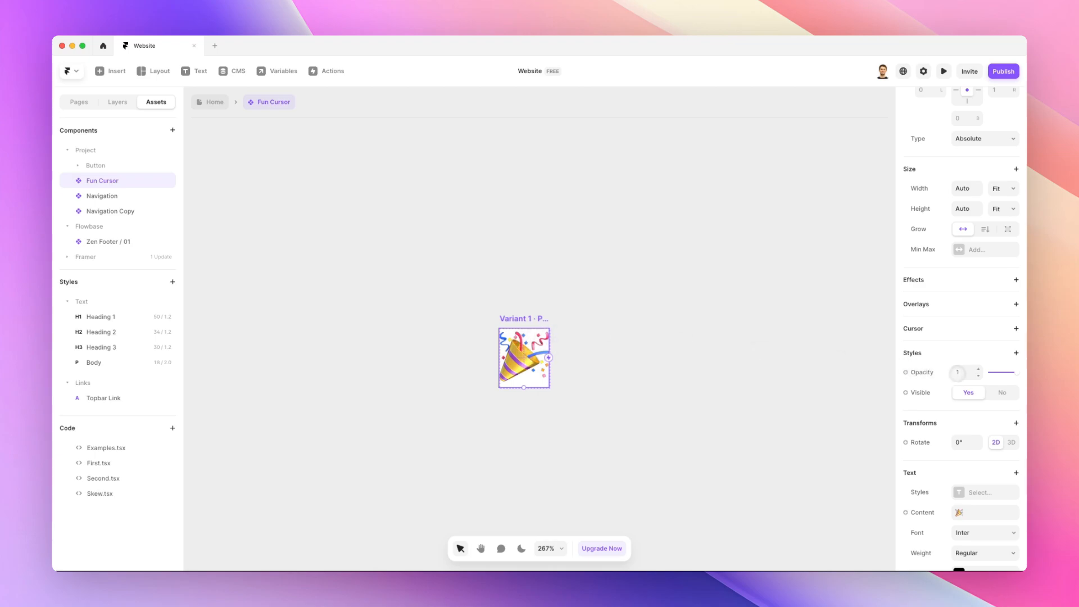
scroll(957, 372, "down", 5)
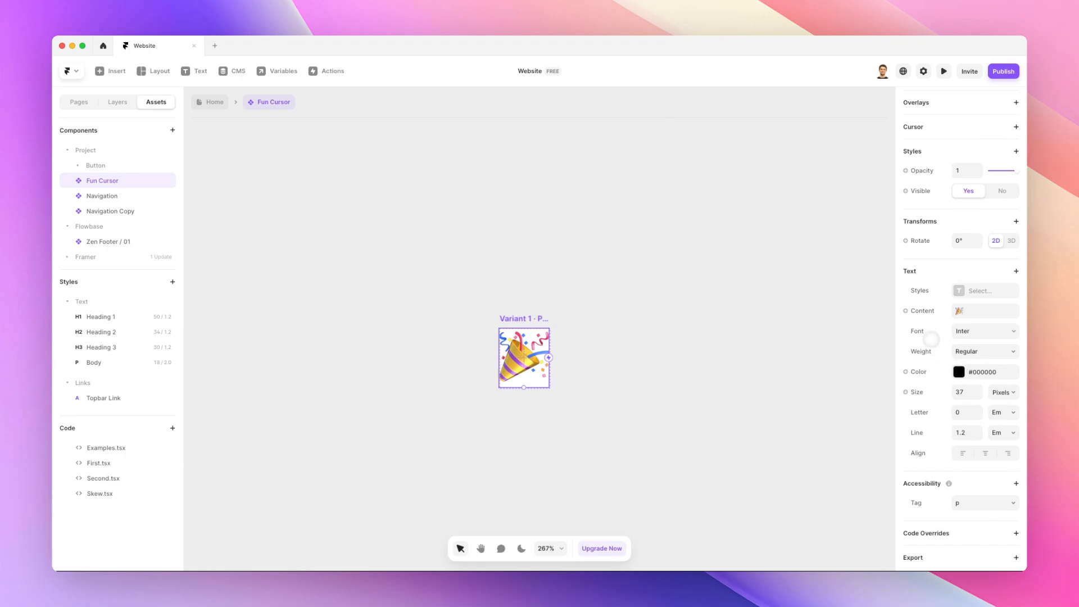
scroll(930, 332, "down", 1)
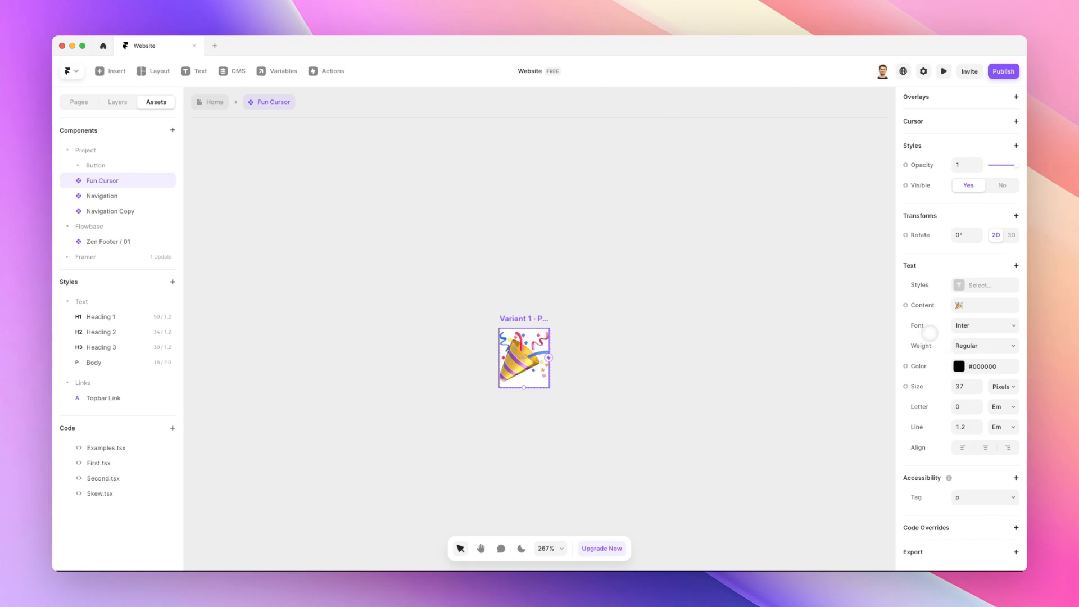
scroll(930, 332, "up", 1)
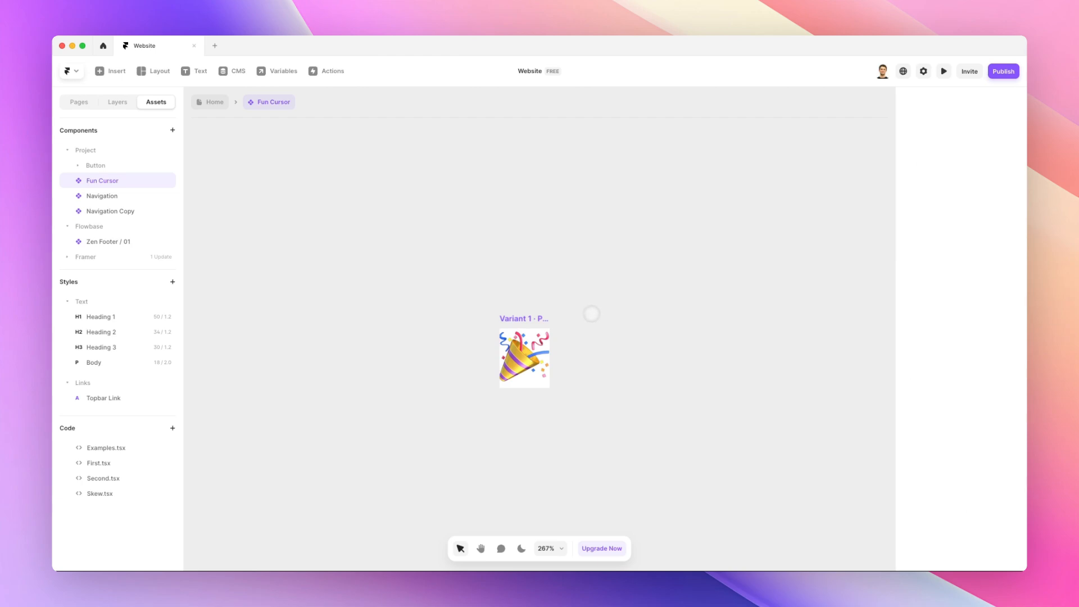
left_click(509, 316)
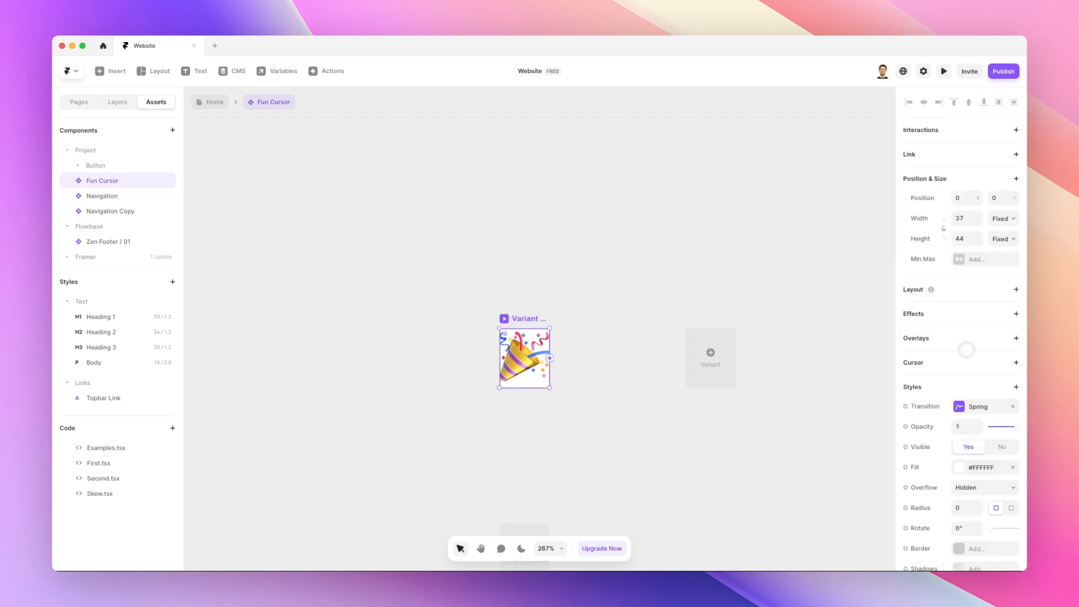
scroll(967, 349, "down", 4)
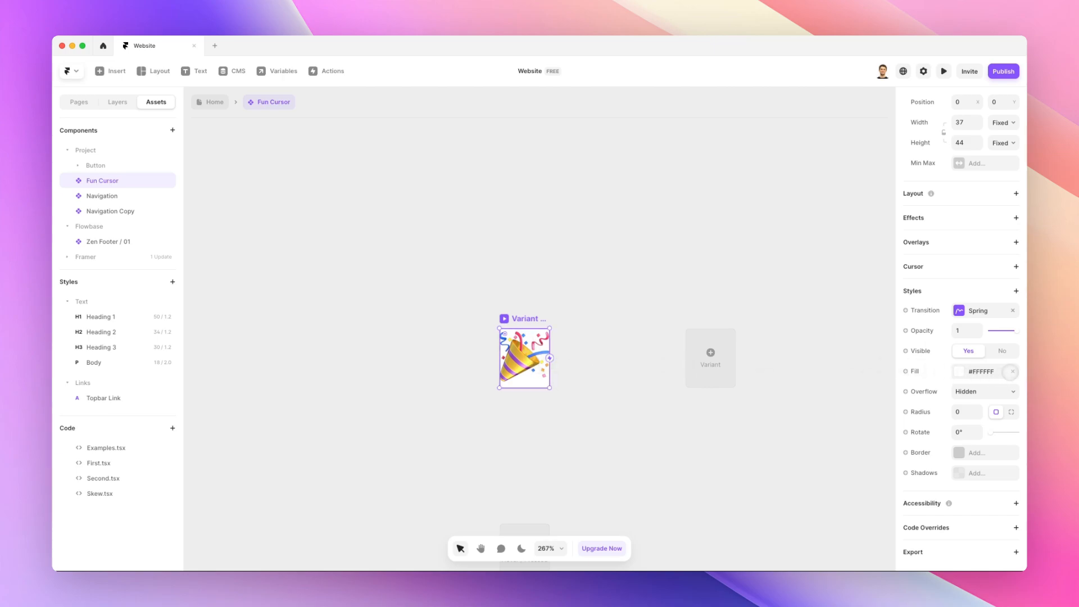
left_click(1012, 372)
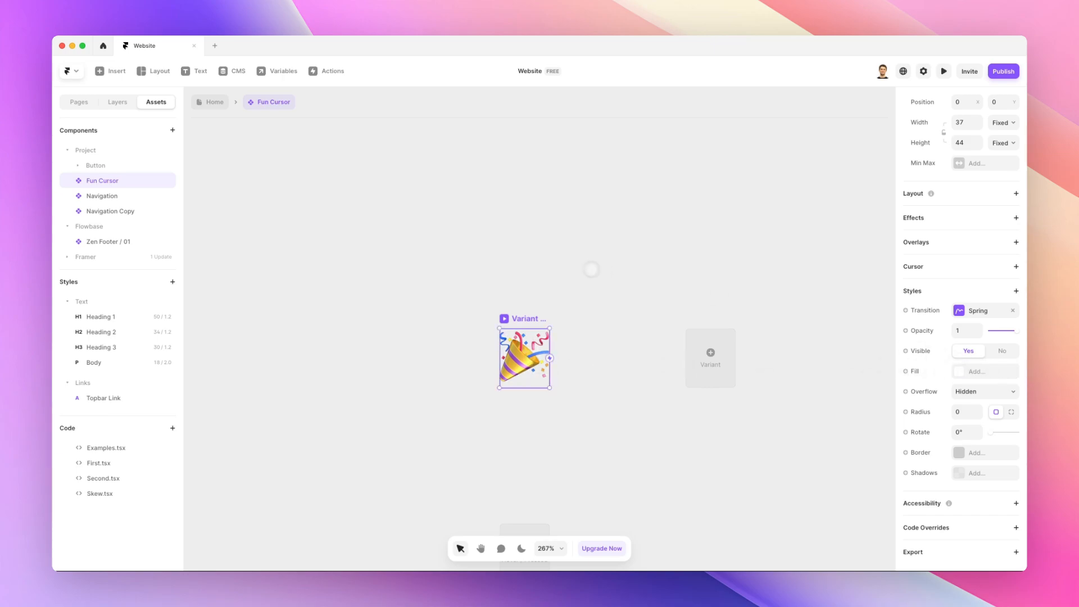
scroll(543, 265, "down", 5)
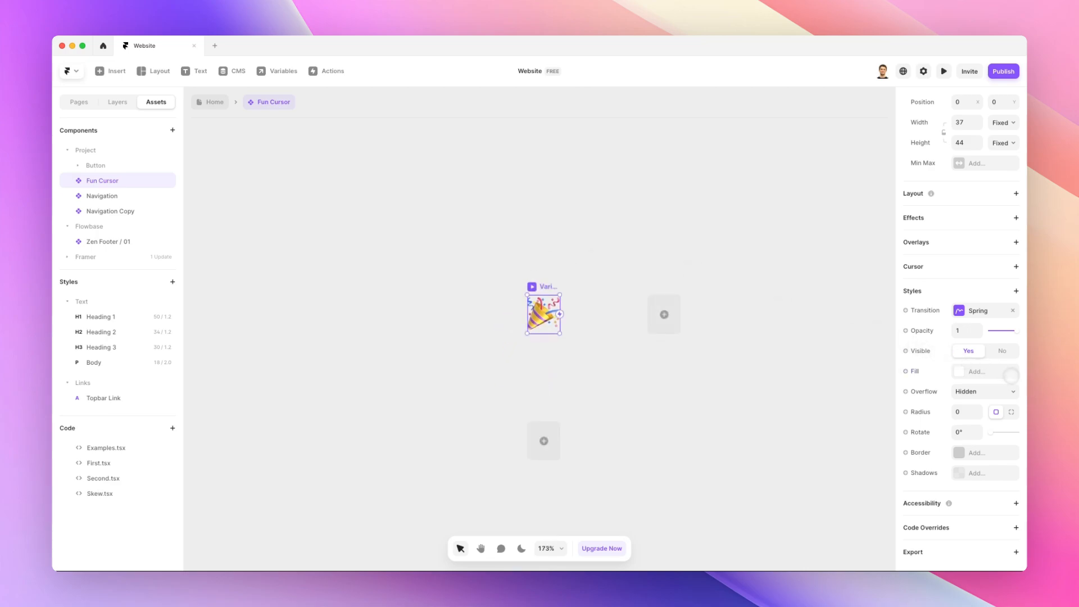
left_click(398, 258)
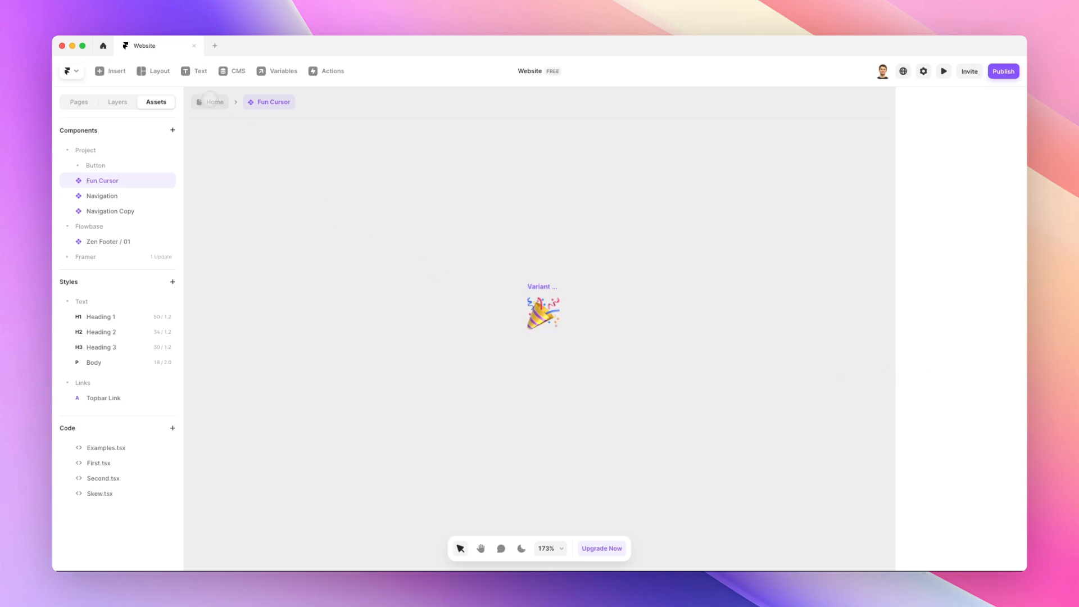
Return from the Fun Cursor component to the Home page's Desktop hero section
left_click(212, 102)
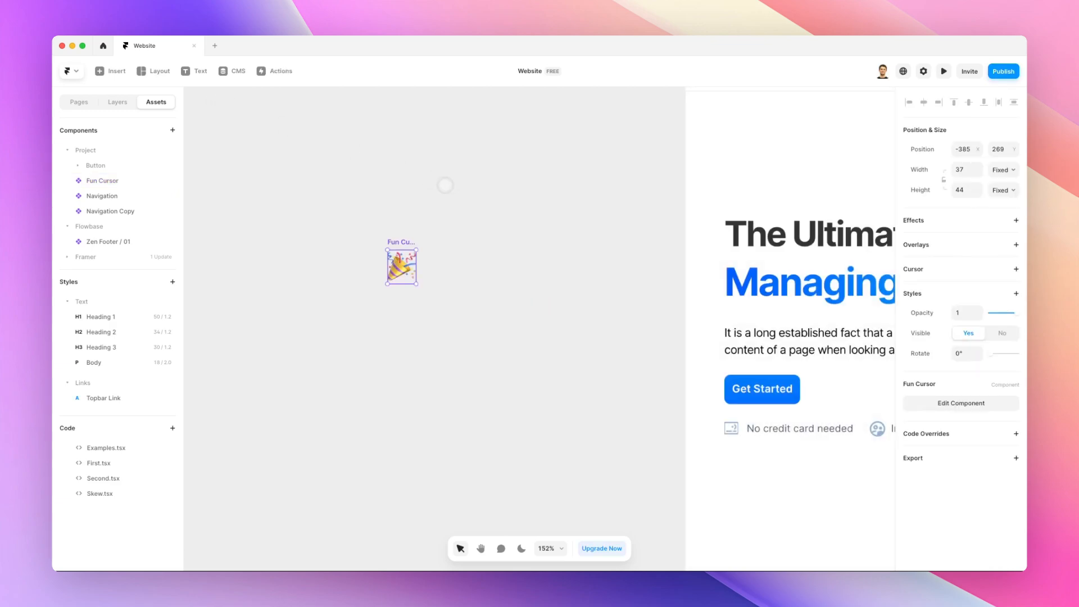
scroll(446, 185, "down", 5)
scroll(458, 189, "right", 5)
scroll(459, 189, "up", 1)
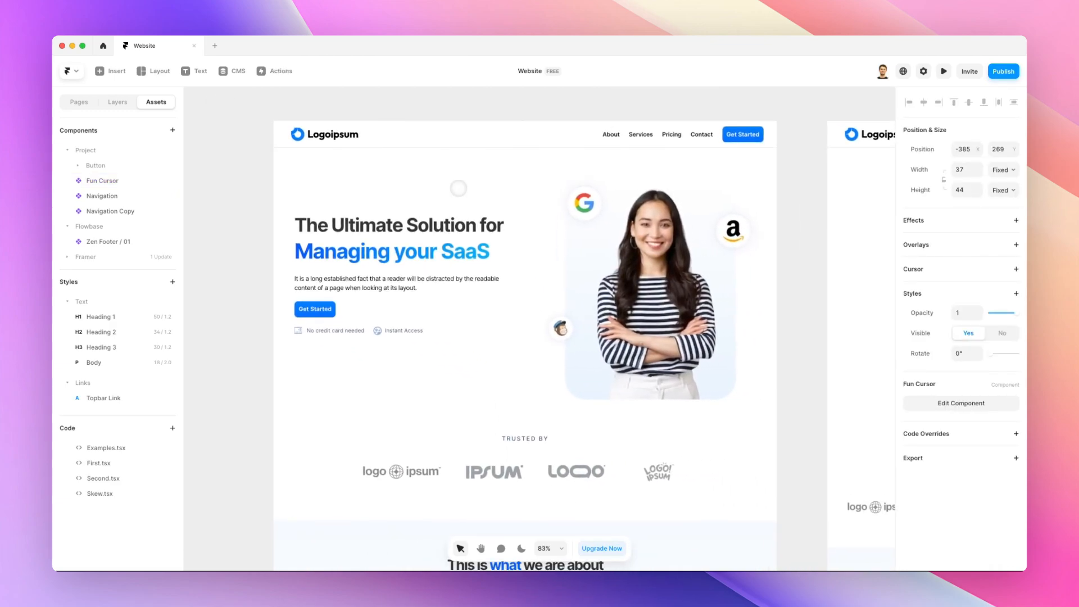
Apply the Fun Cursor component as a custom cursor to the hero section's image container and preview the page
left_click(708, 260)
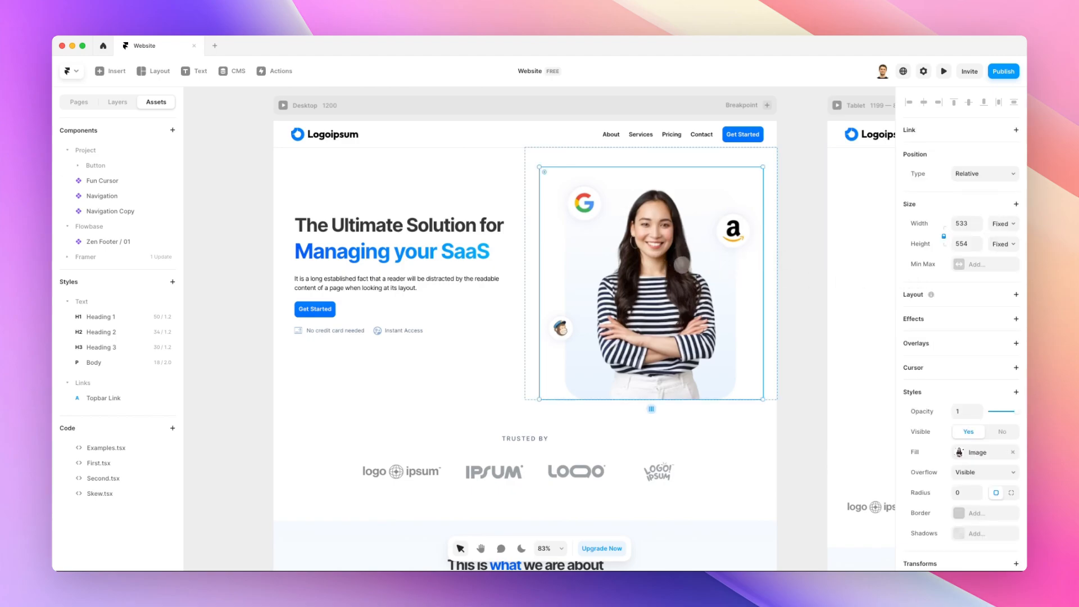
left_click(632, 159)
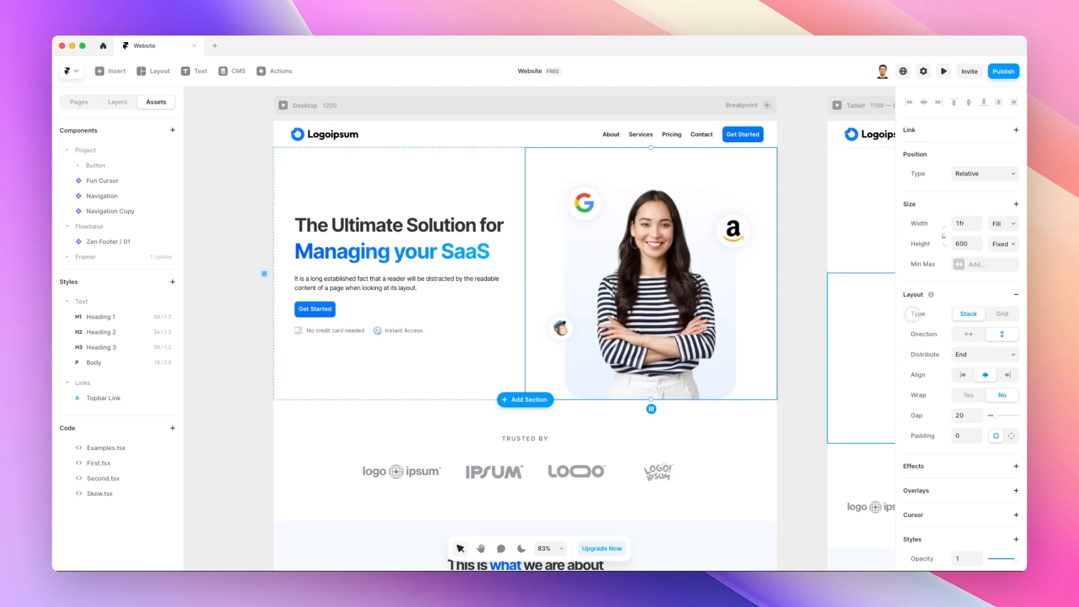
scroll(954, 320, "down", 5)
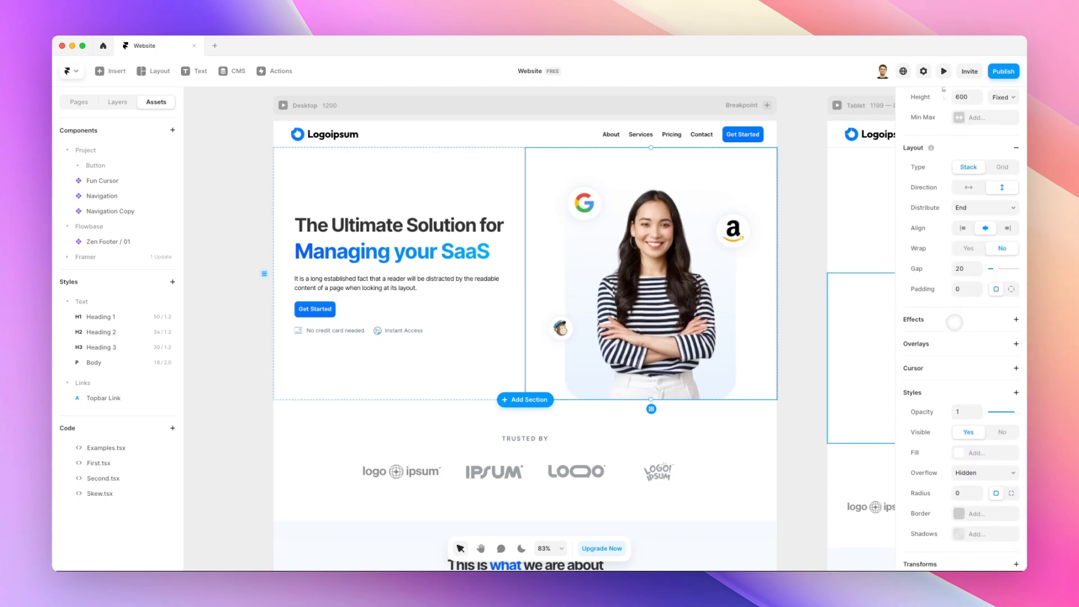
scroll(954, 323, "down", 1)
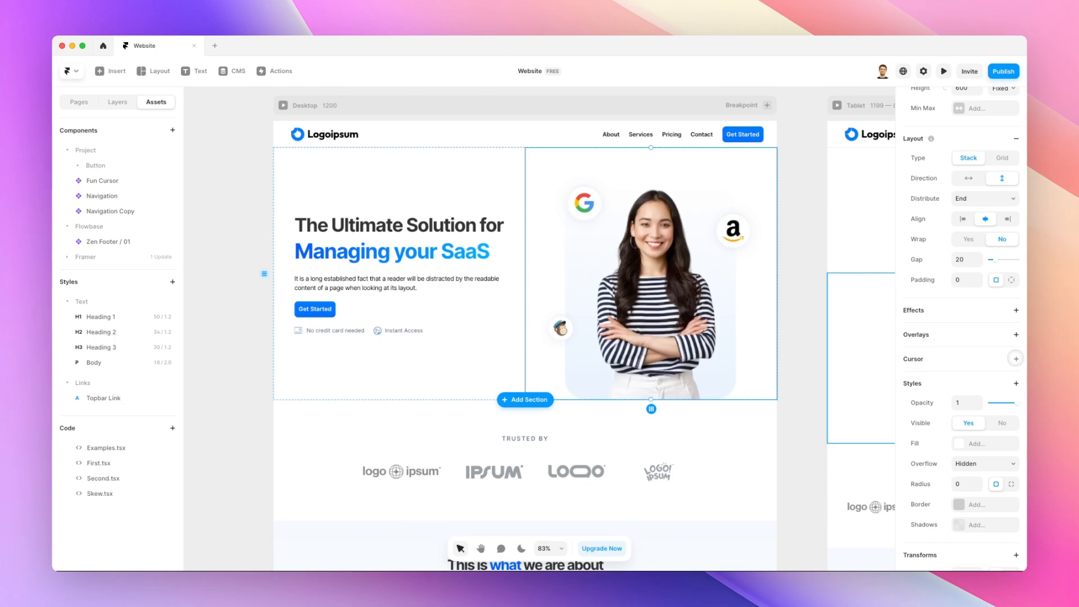
left_click(1015, 358)
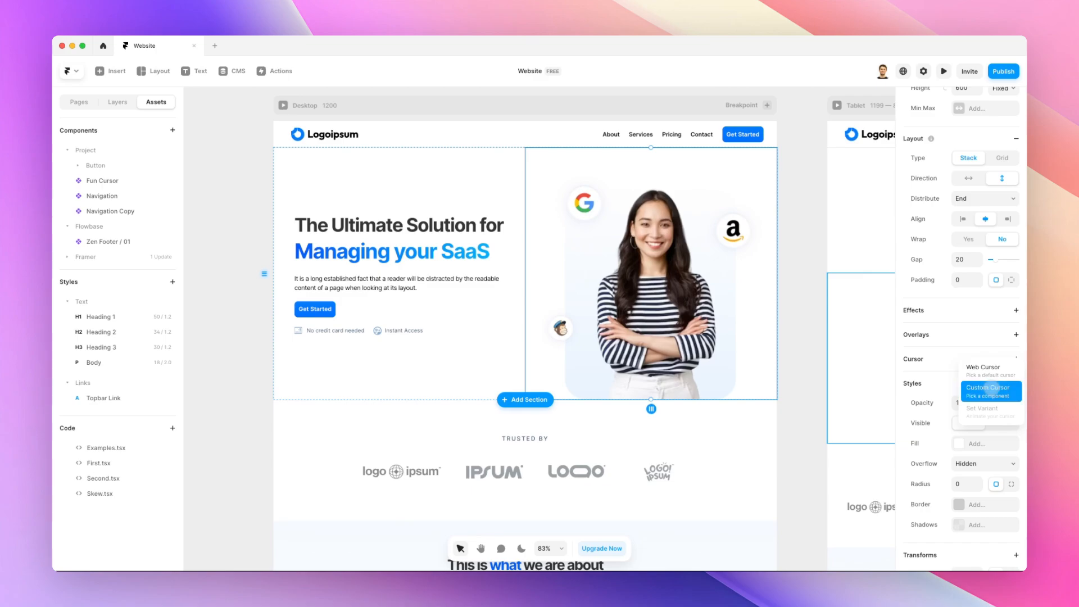
left_click(989, 387)
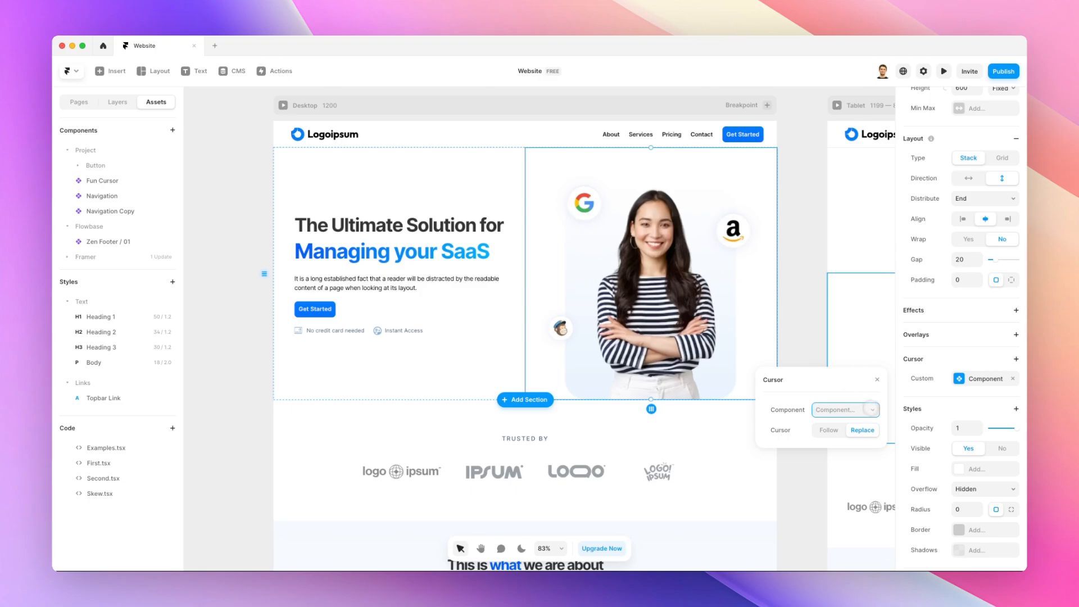
left_click(870, 408)
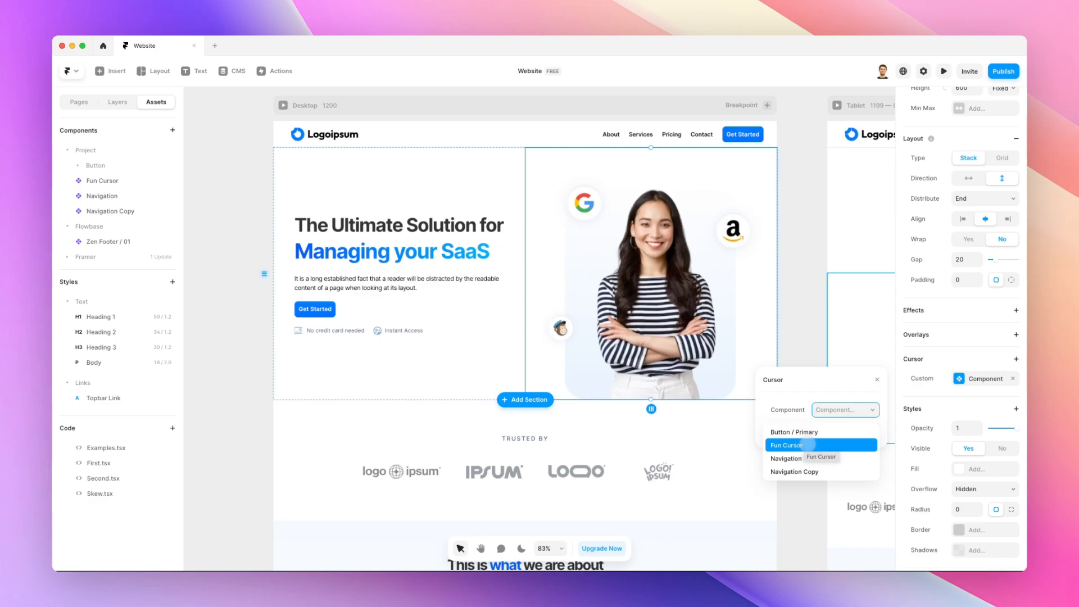
left_click(808, 444)
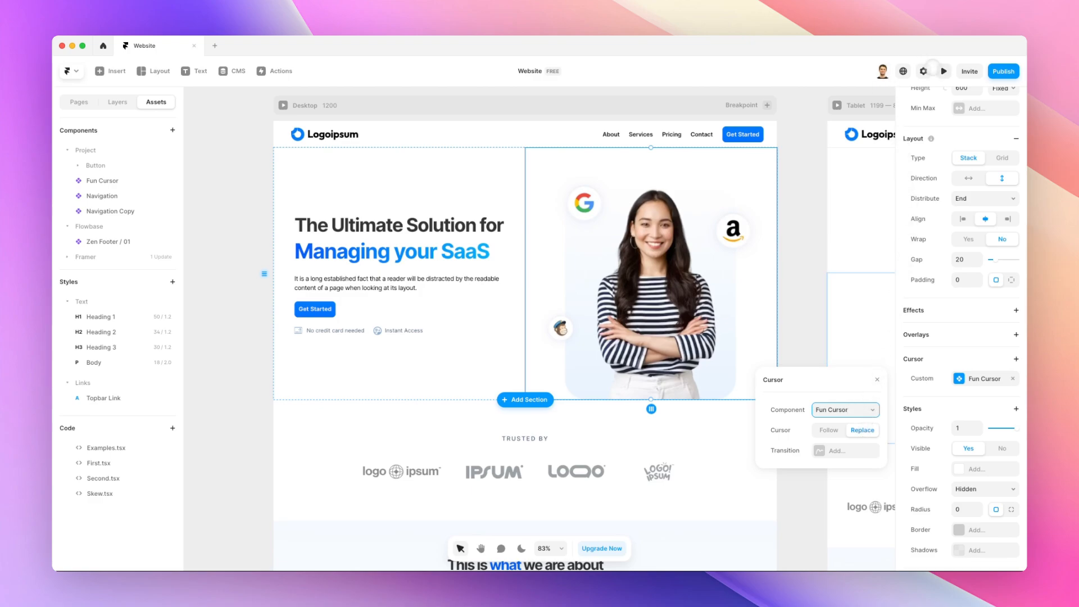
key("super+p")
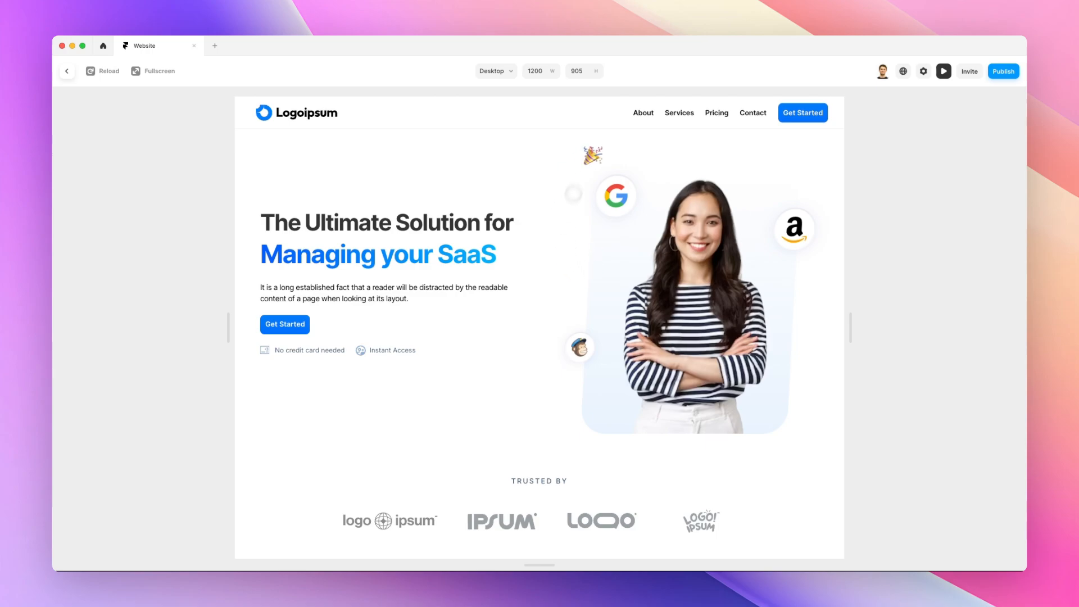
left_click(943, 71)
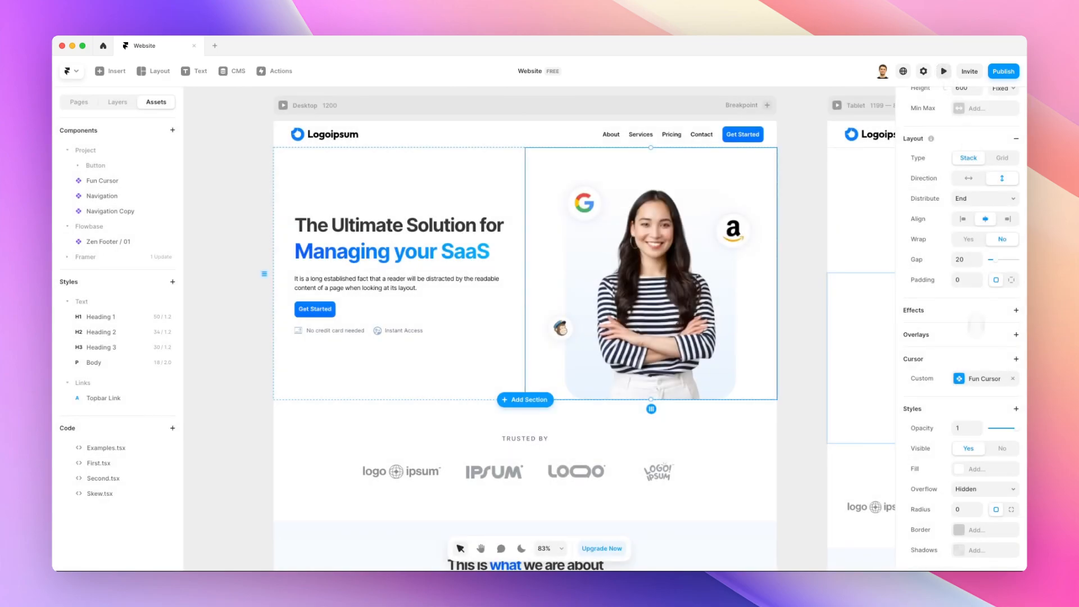
Add a Spring transition to the image container's Fun Cursor and preview the page
left_click(972, 379)
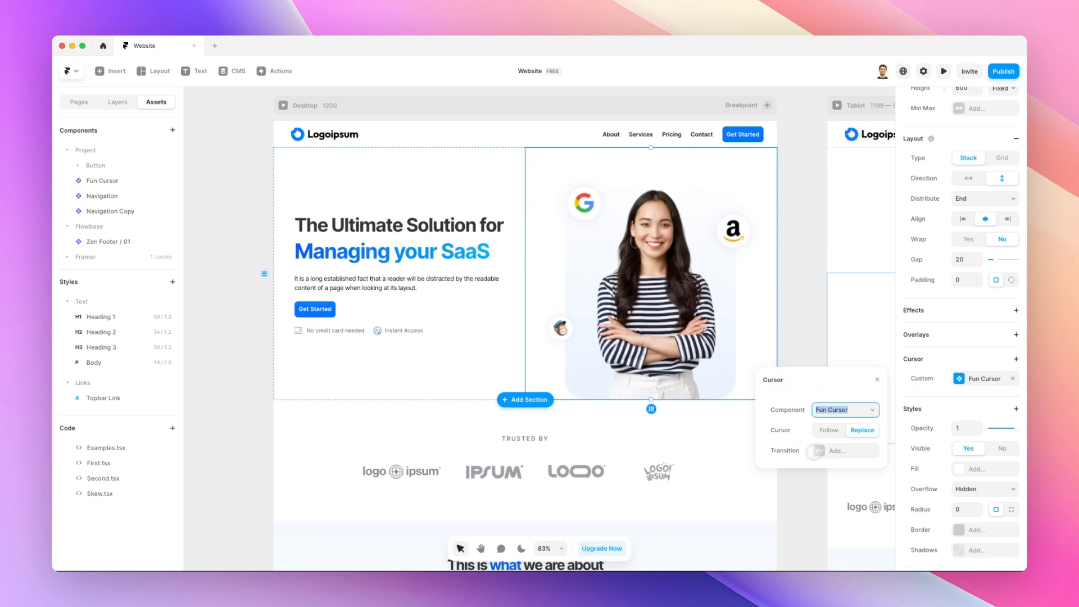
left_click(820, 451)
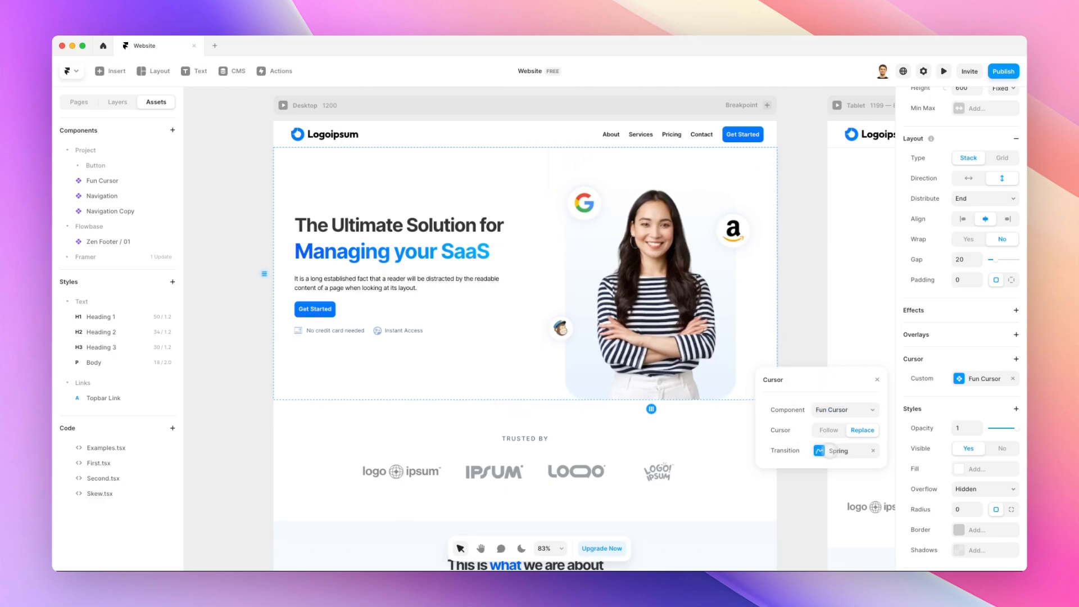
left_click(829, 451)
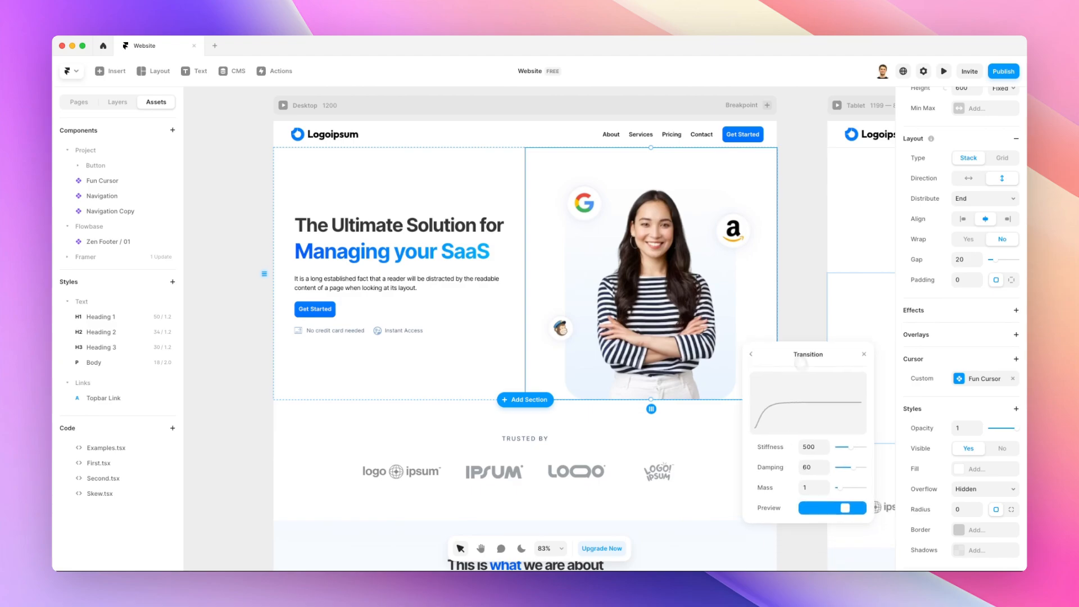
left_click_drag(801, 364, 753, 184)
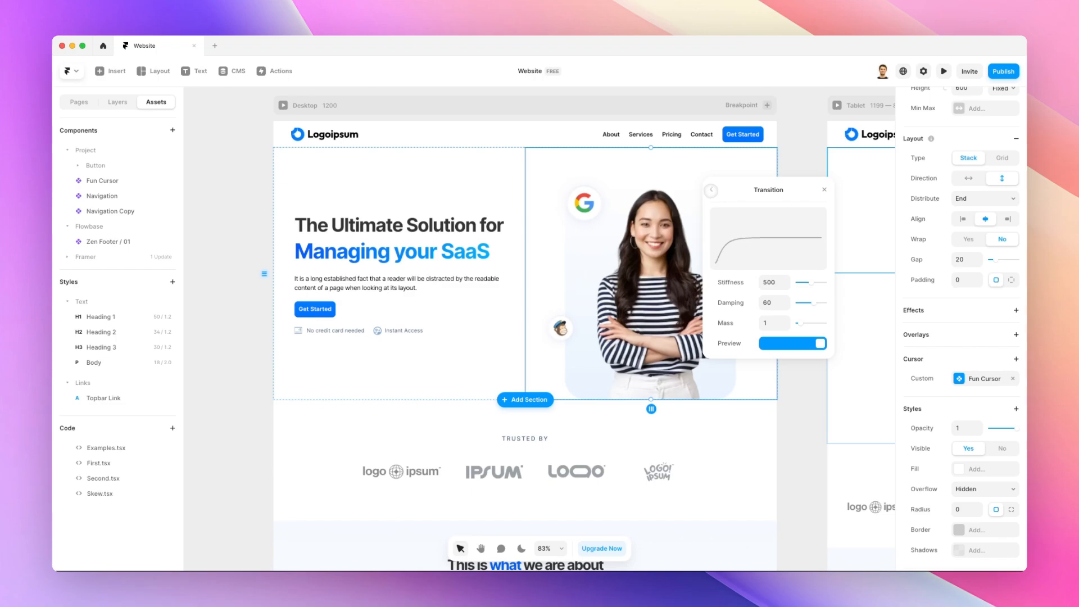
left_click(712, 189)
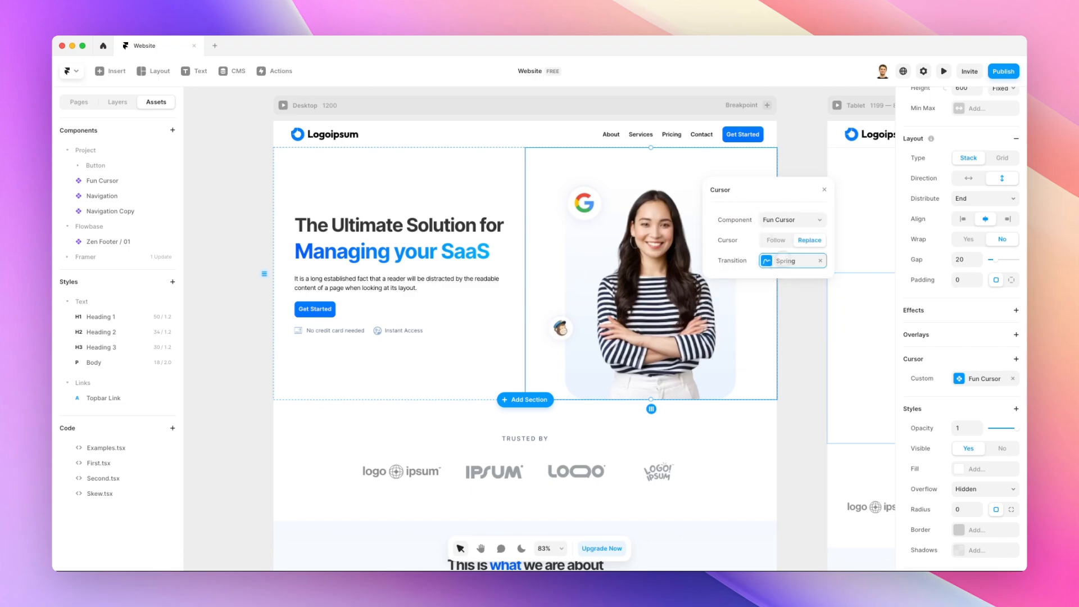
left_click(943, 71)
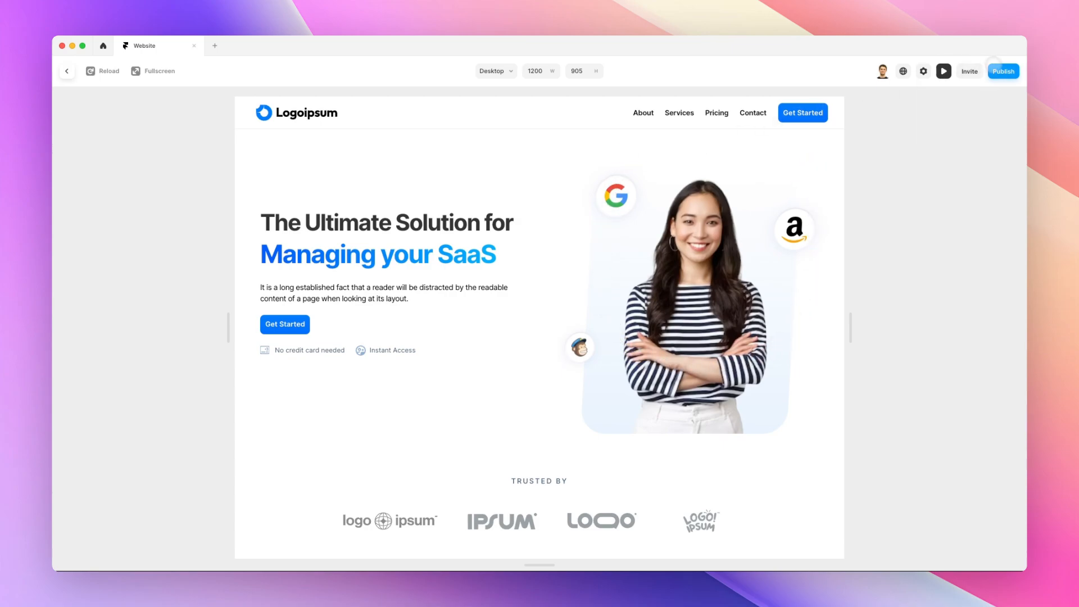
left_click(943, 71)
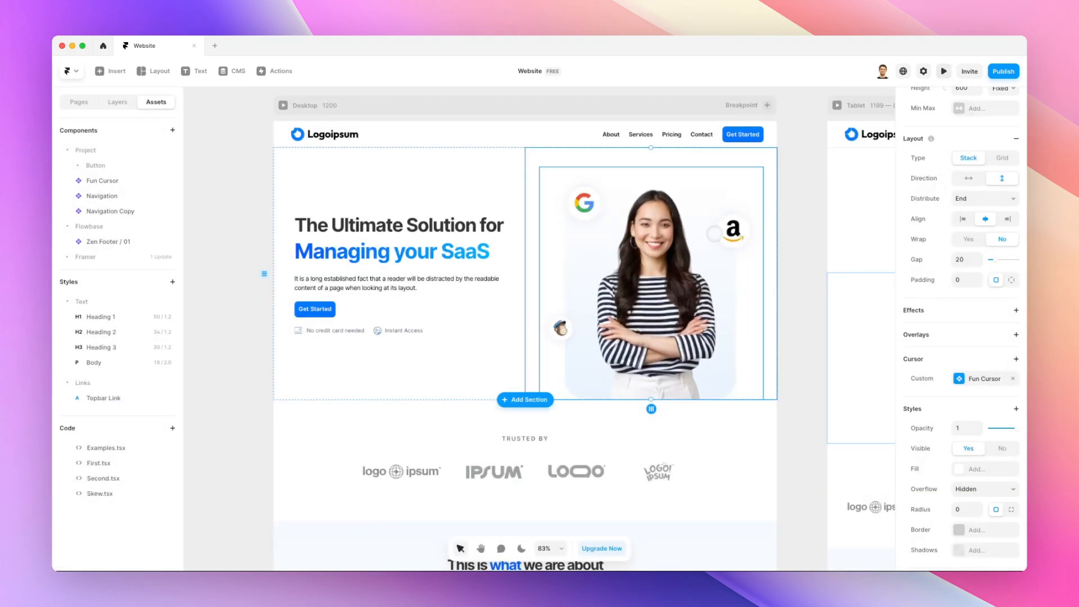
Try the Follow mode for the image container's Fun Cursor, and return it to Replace
scroll(775, 250, "down", 2)
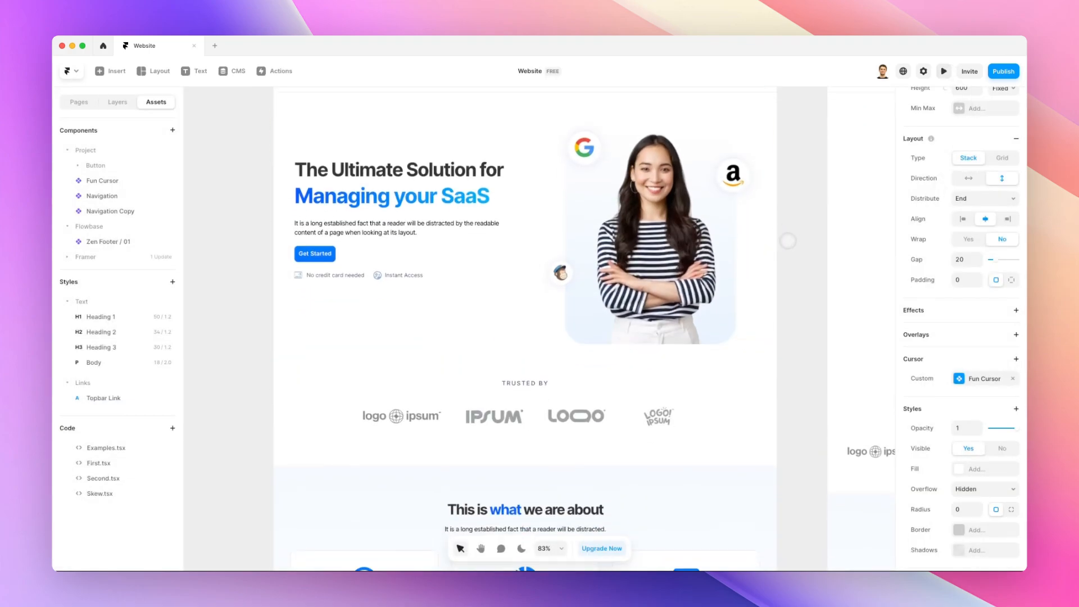
scroll(787, 240, "up", 3)
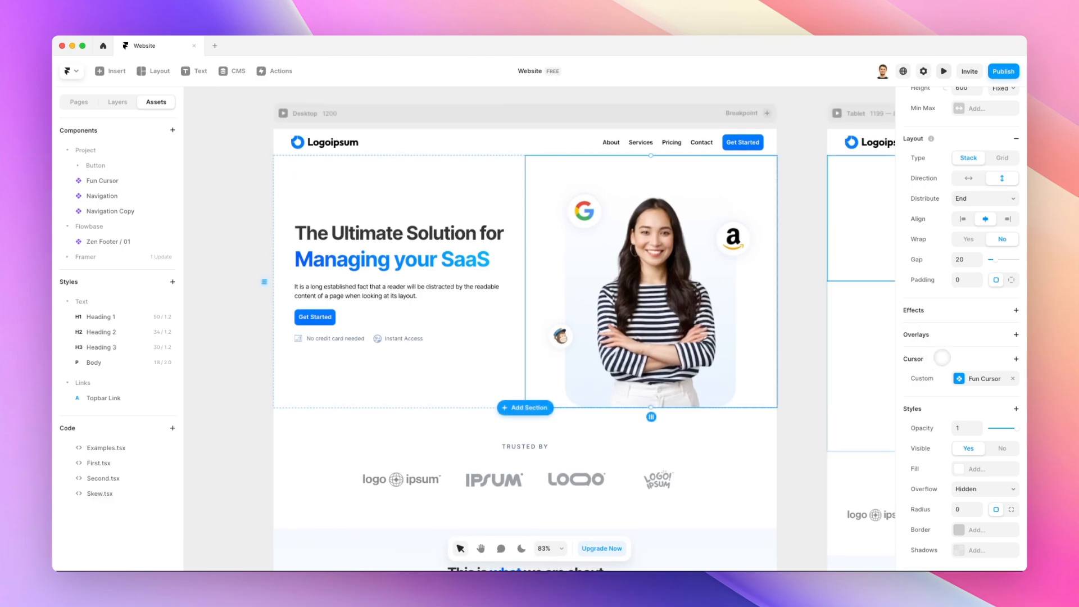
left_click(980, 377)
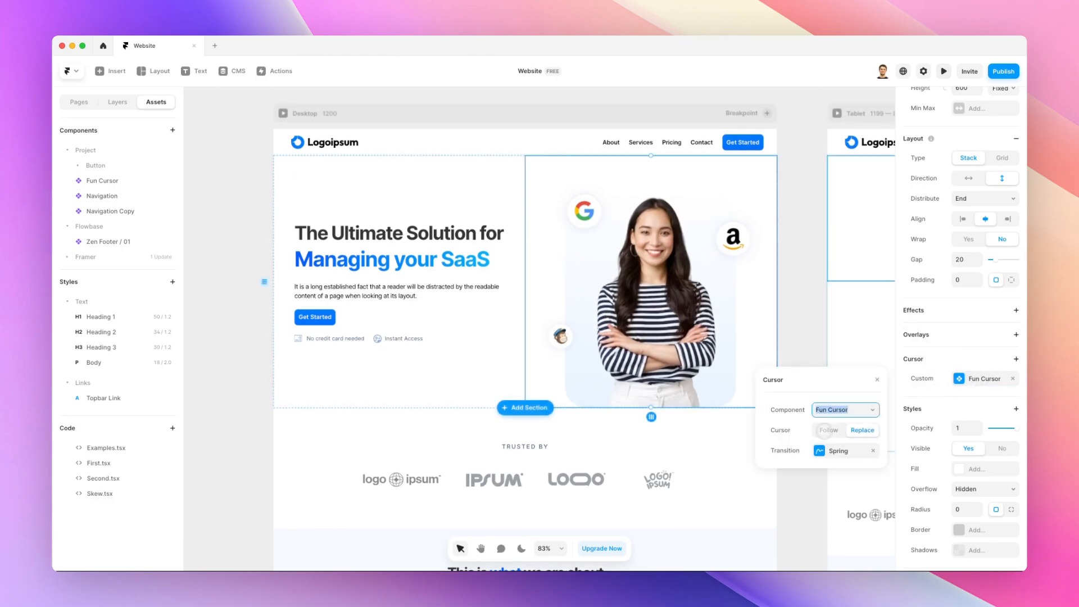
left_click(828, 430)
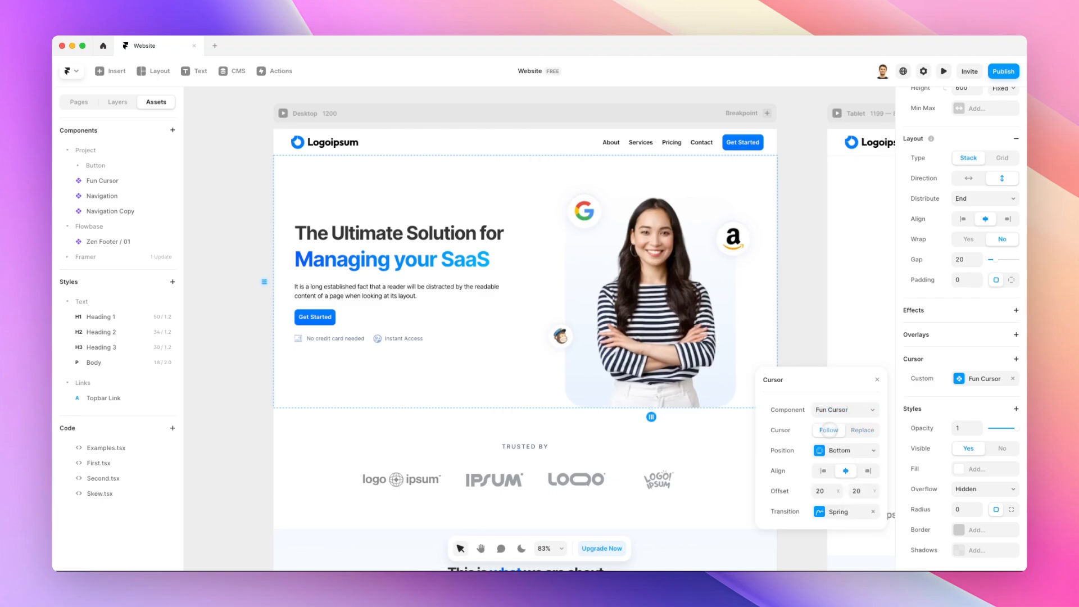
left_click_drag(803, 329, 788, 229)
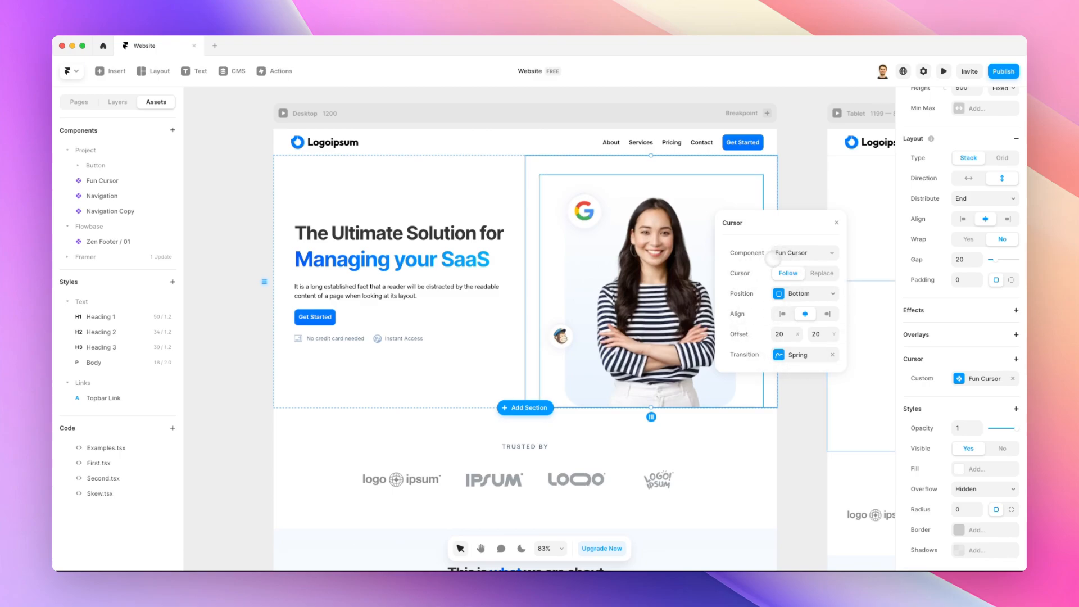
left_click(823, 273)
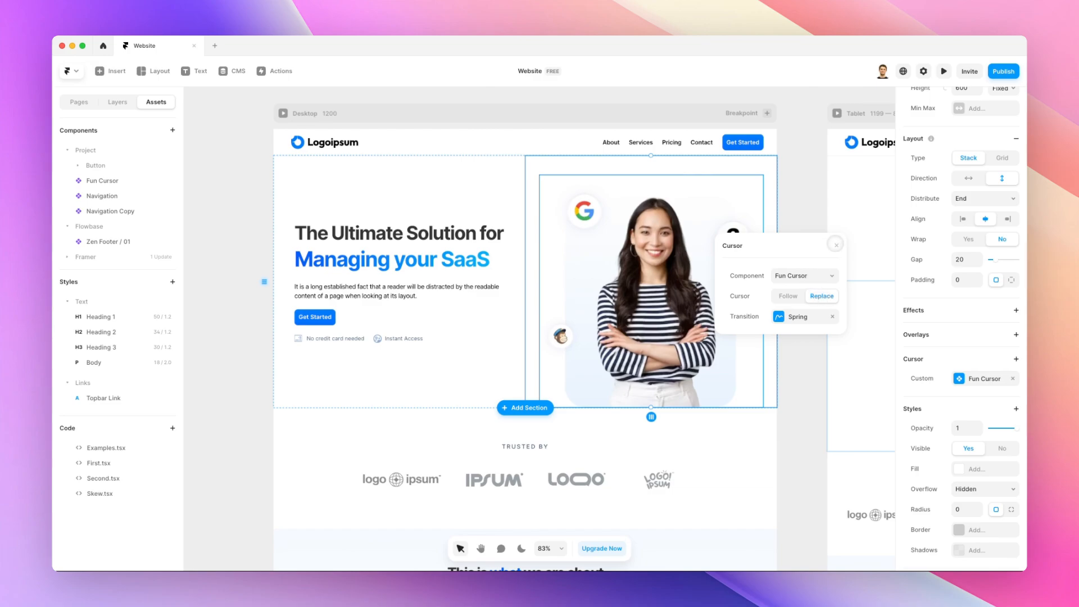
left_click(836, 245)
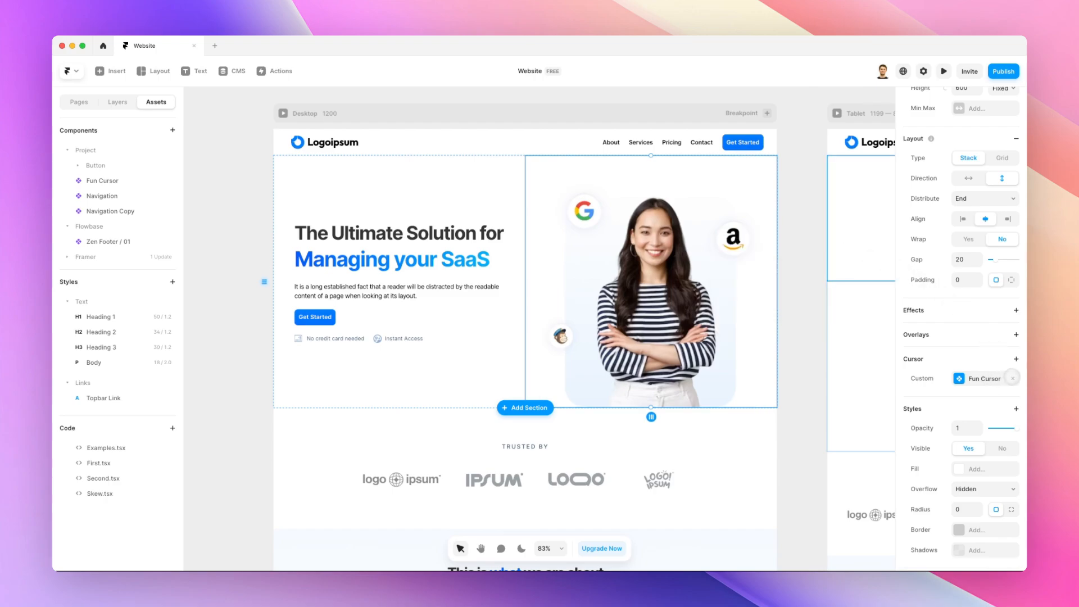
Replace the image container's custom cursor with the Not Allowed web cursor and preview the page
left_click(1013, 378)
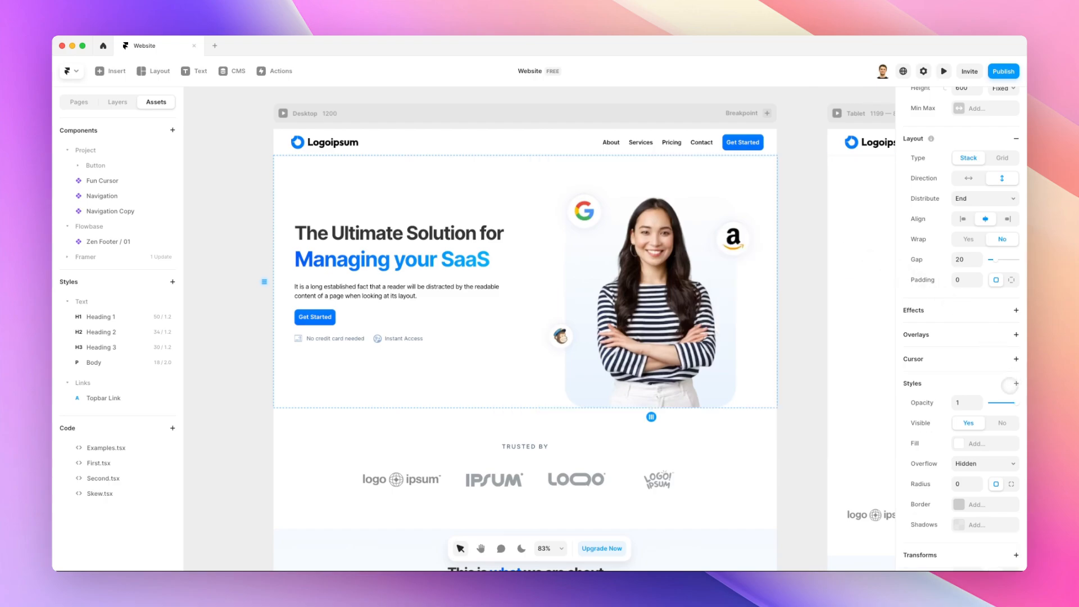
left_click(1016, 359)
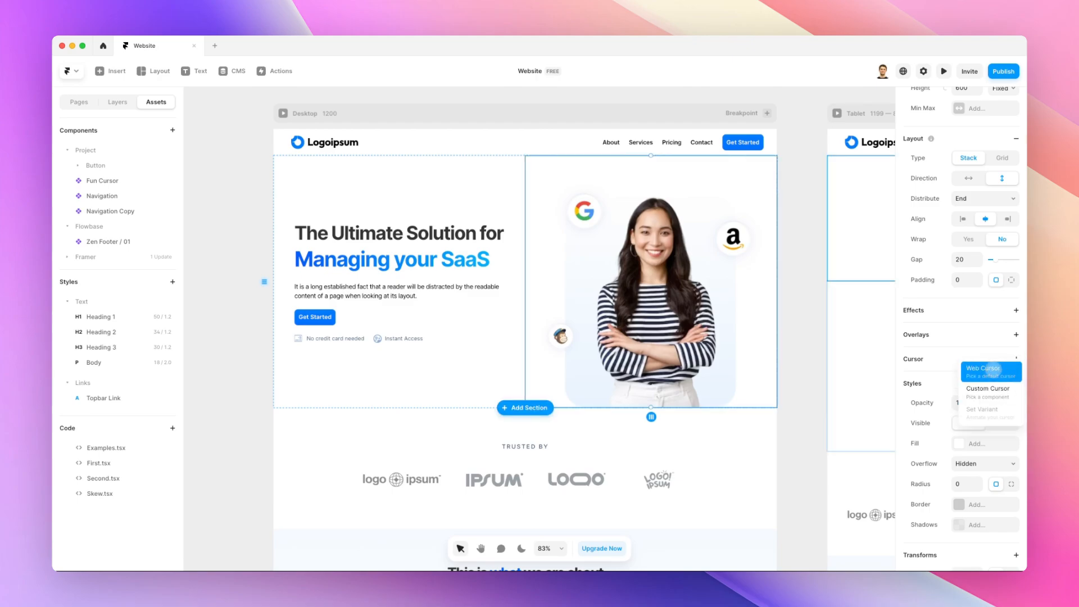
left_click(991, 368)
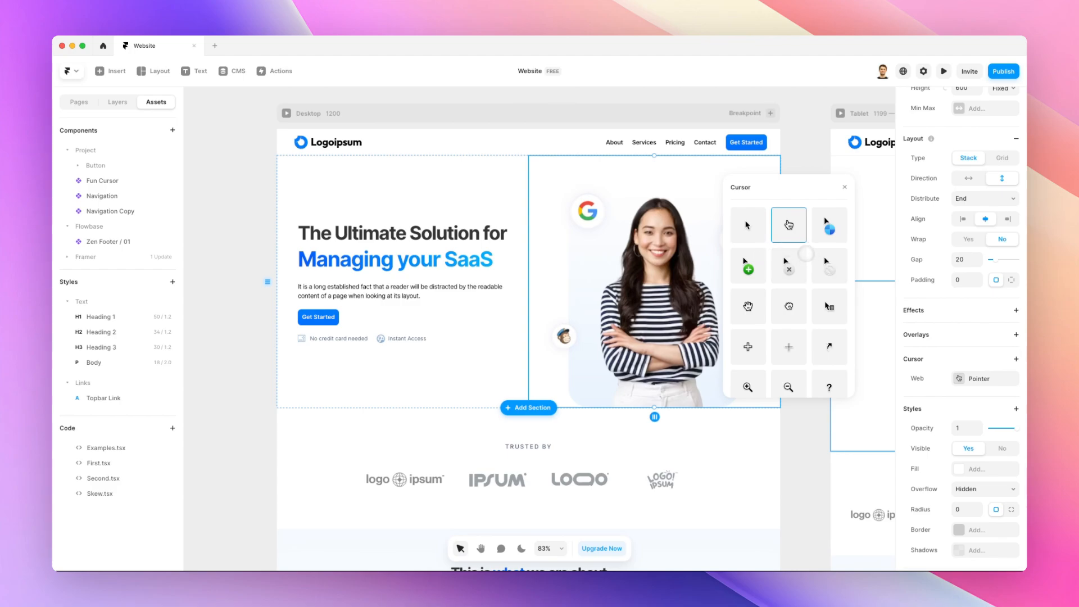
scroll(792, 252, "down", 4)
scroll(809, 250, "down", 5)
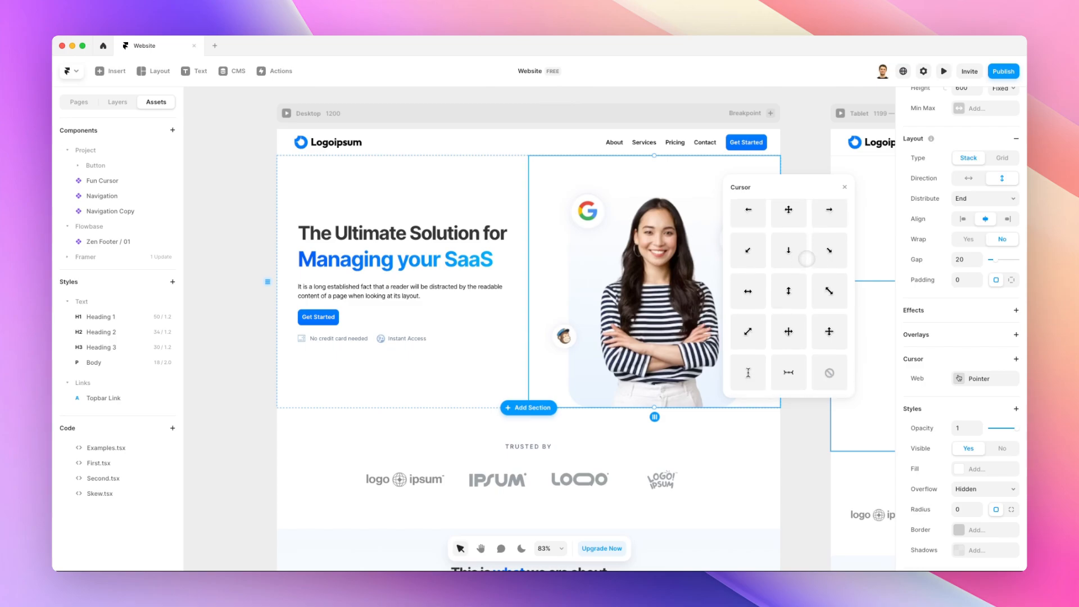
scroll(806, 258, "up", 9)
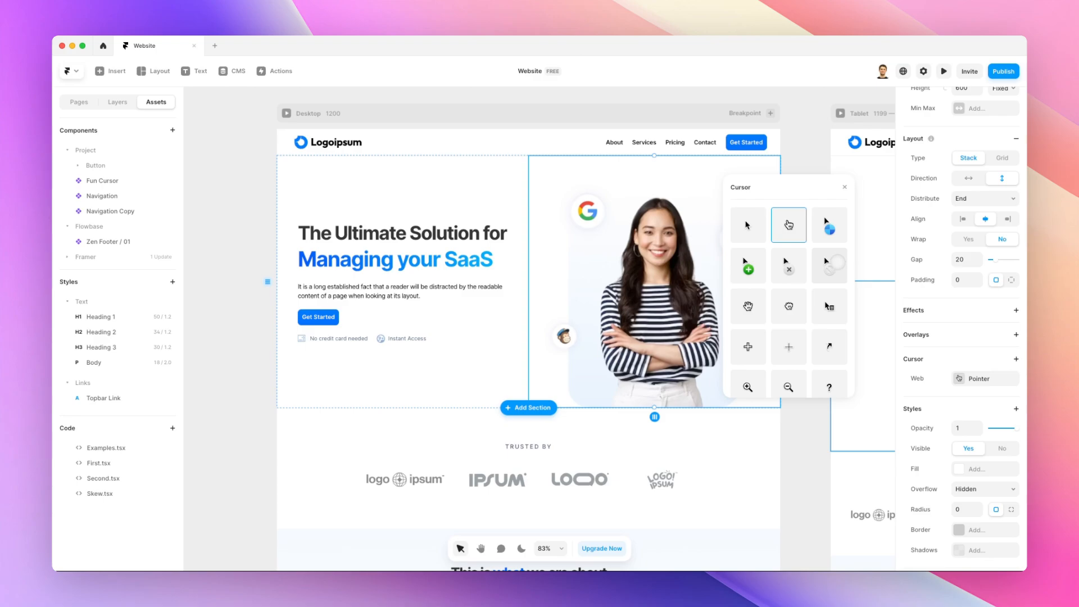
left_click(944, 71)
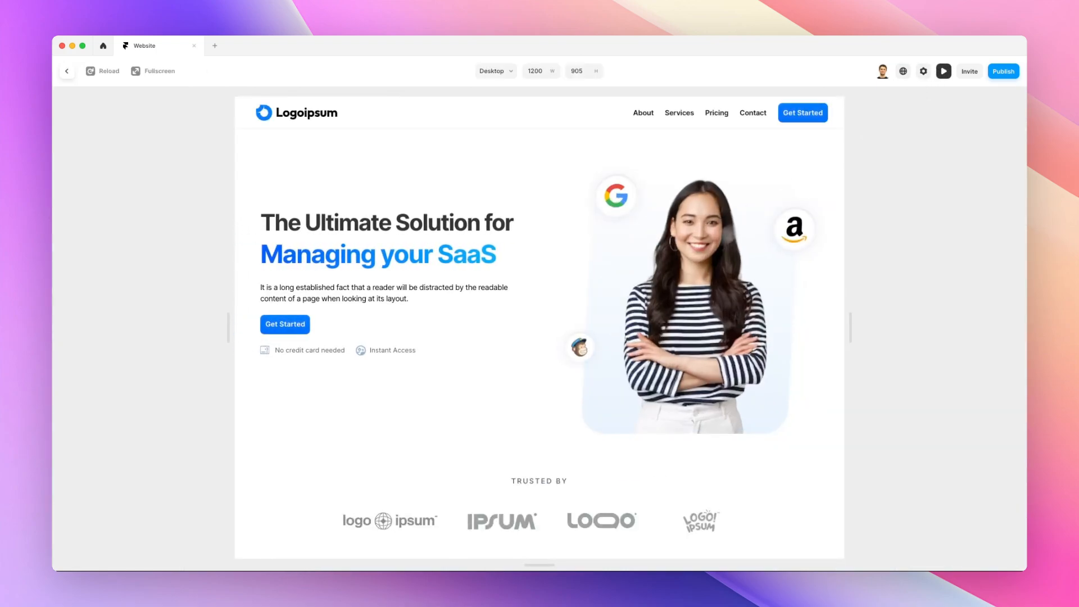
left_click(944, 71)
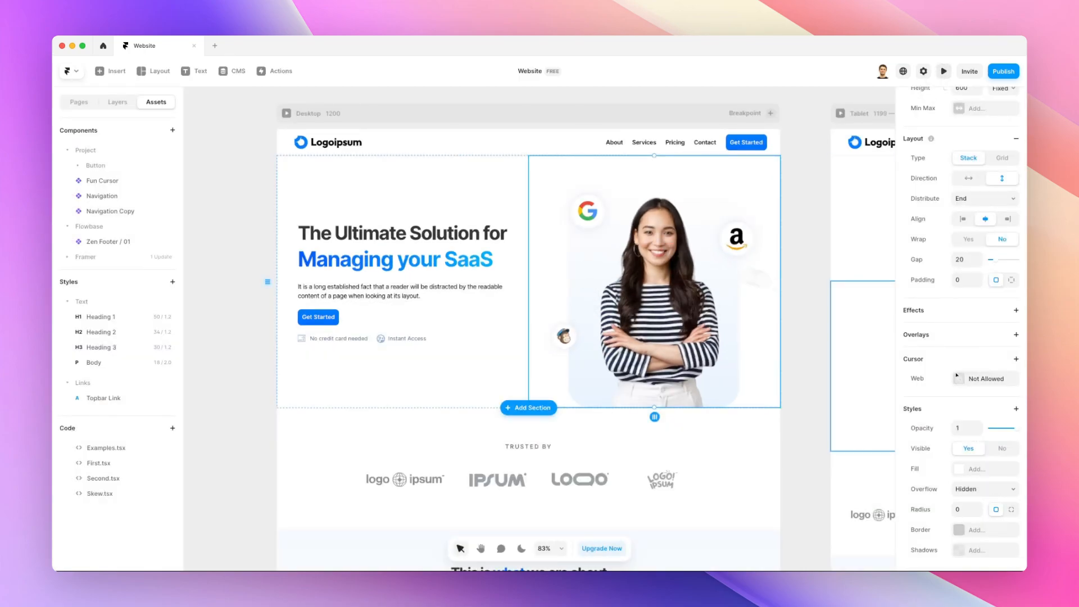
Set the image container's web cursor to Grabbing and preview the page
left_click(969, 378)
left_click_drag(846, 357, 817, 183)
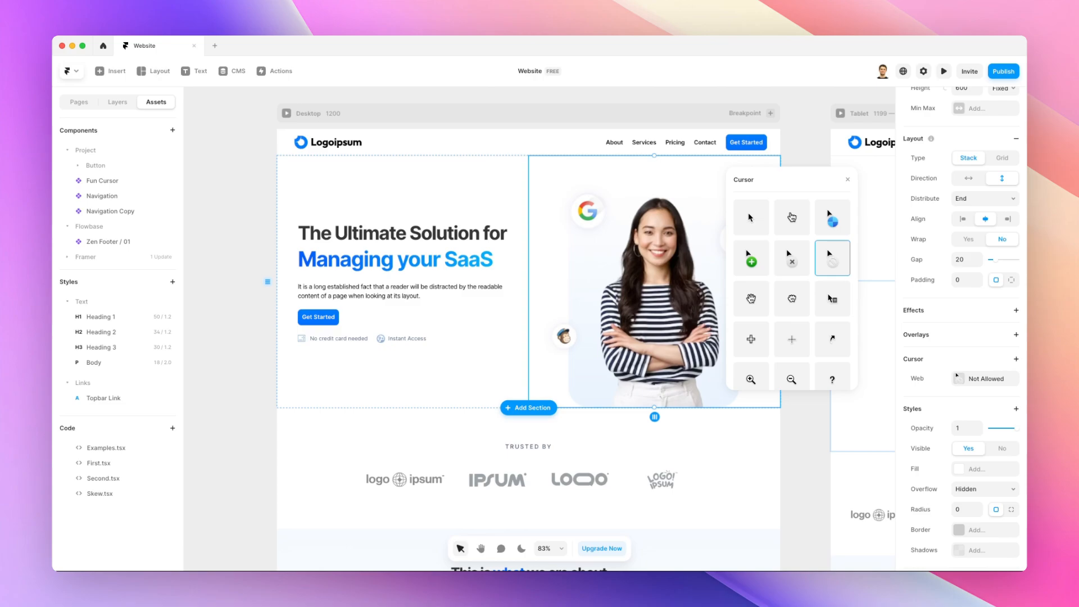
left_click(792, 294)
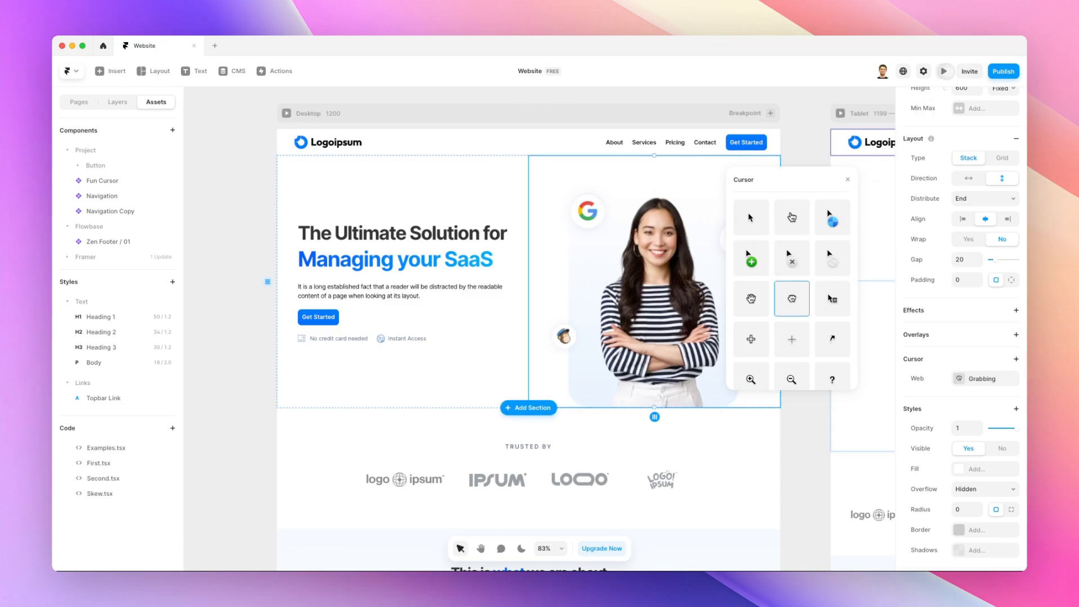
key("super+p")
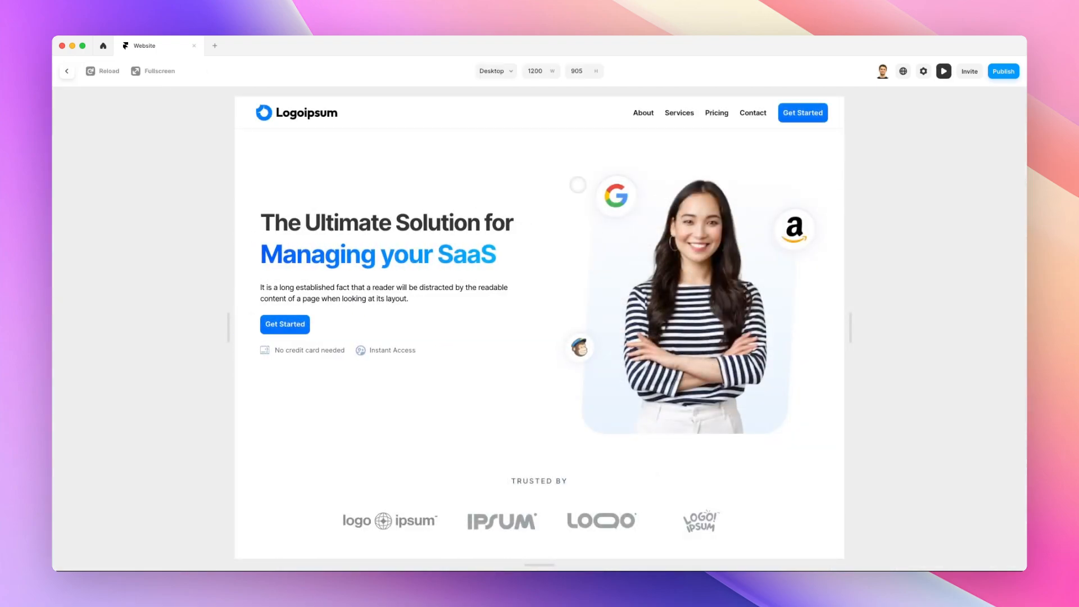
left_click(943, 71)
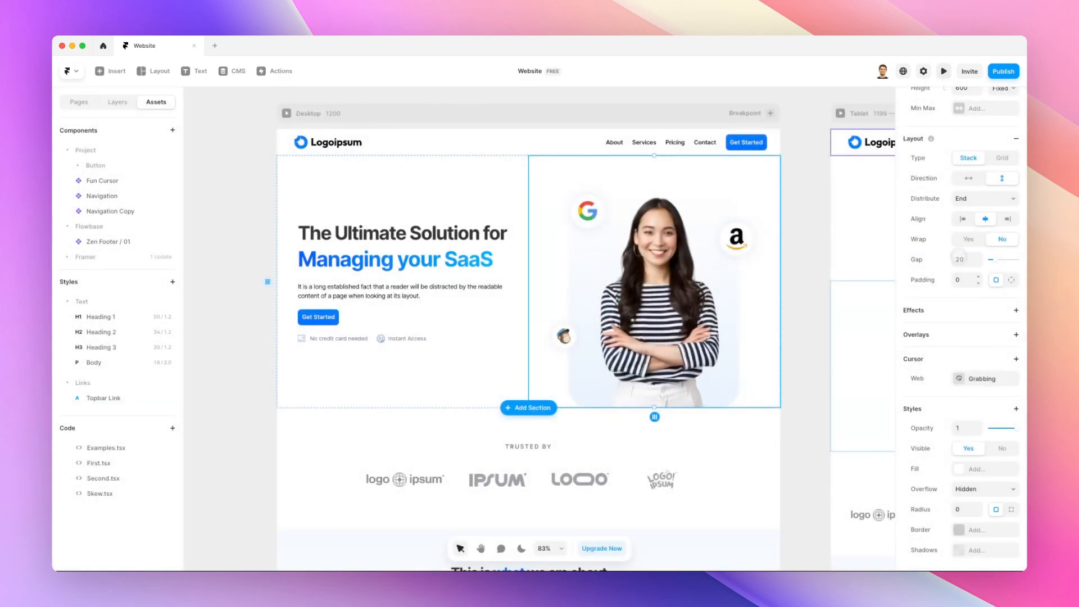
Add a Drag effect to the hero image container and test moving it around in the preview
left_click(931, 306)
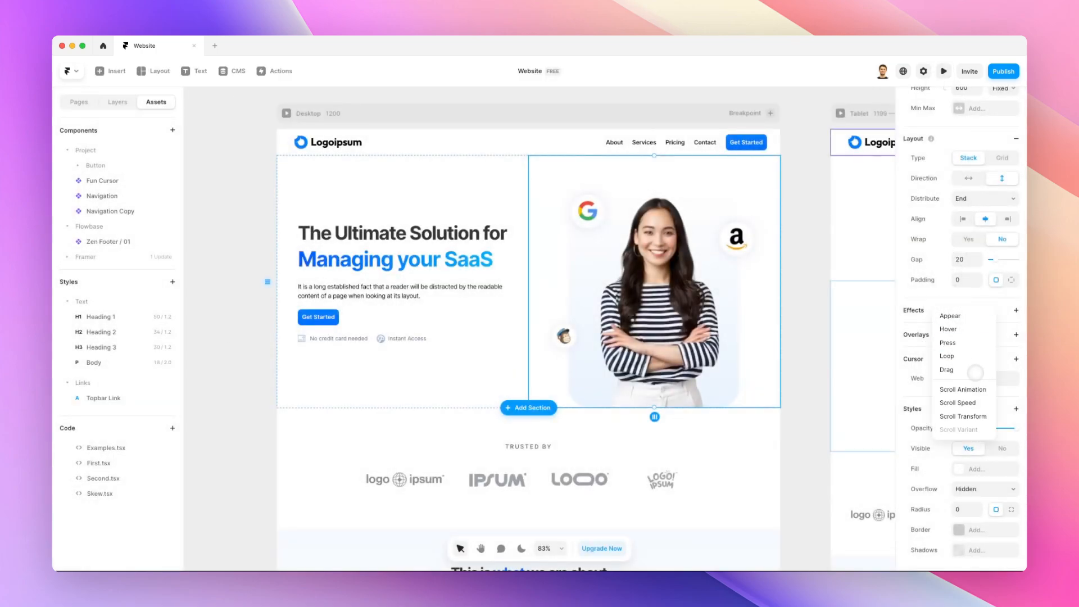
left_click(954, 370)
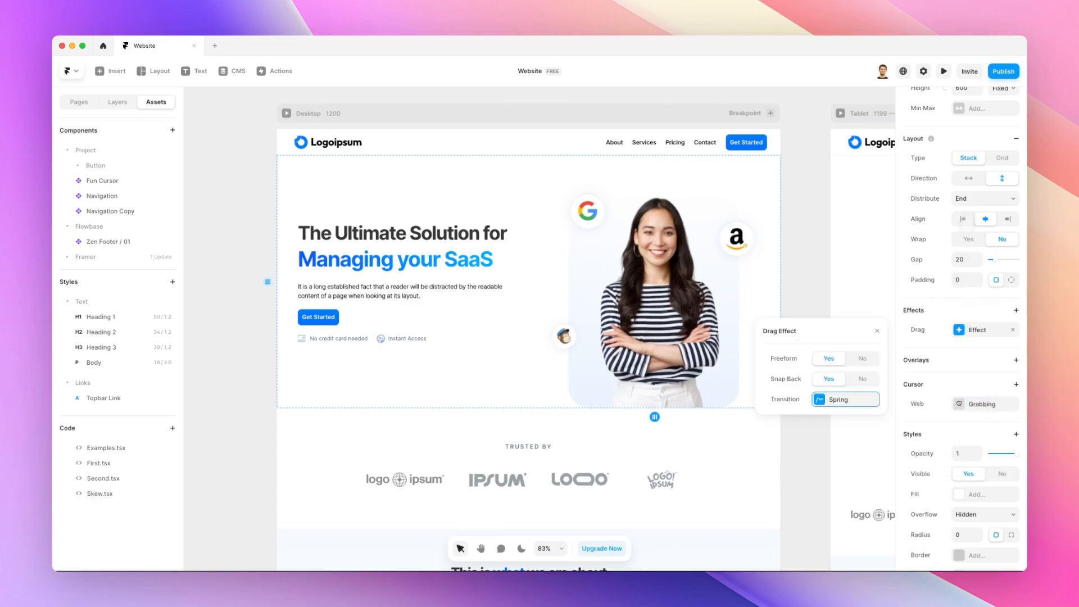
left_click(879, 329)
left_click(943, 71)
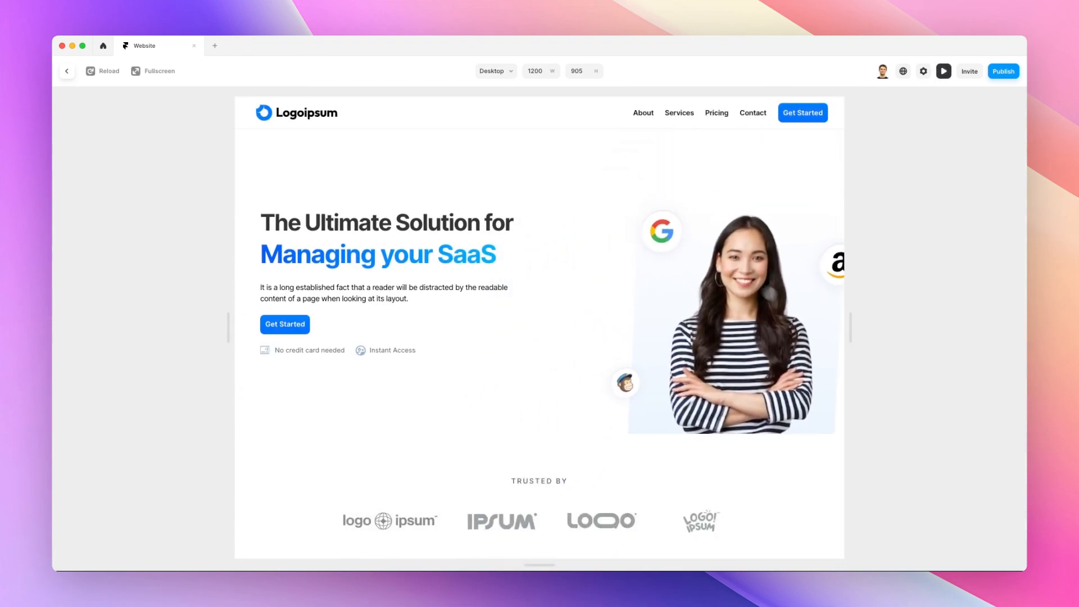
left_click_drag(697, 303, 657, 396)
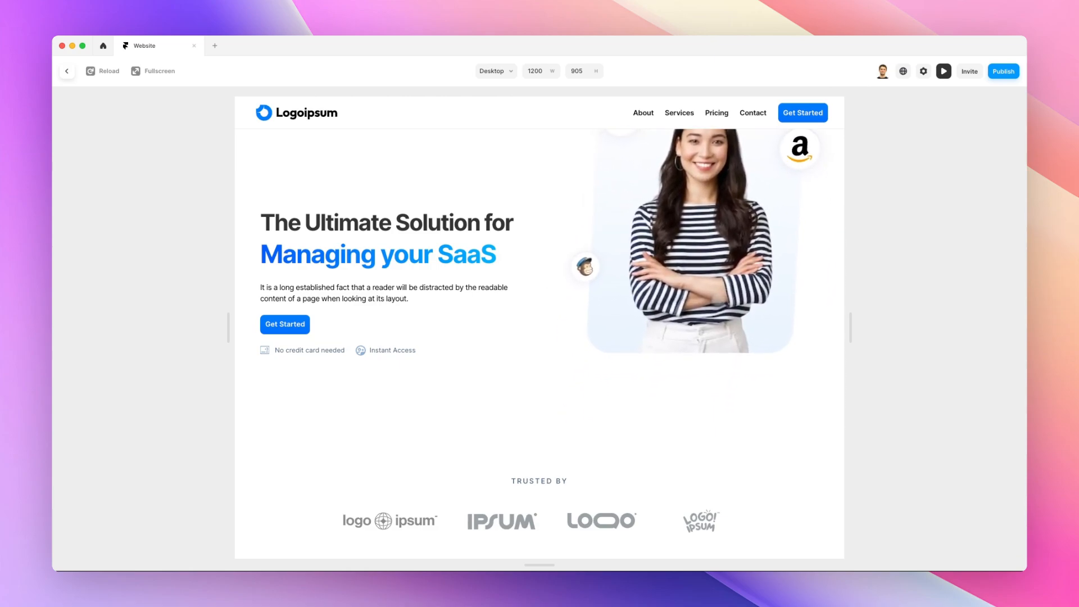
left_click(943, 71)
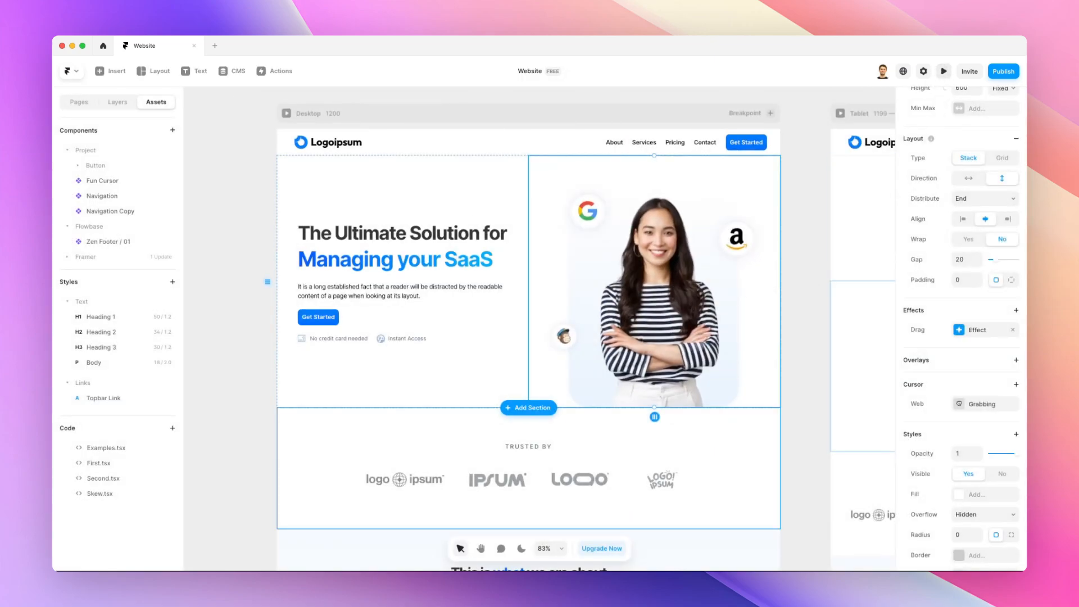